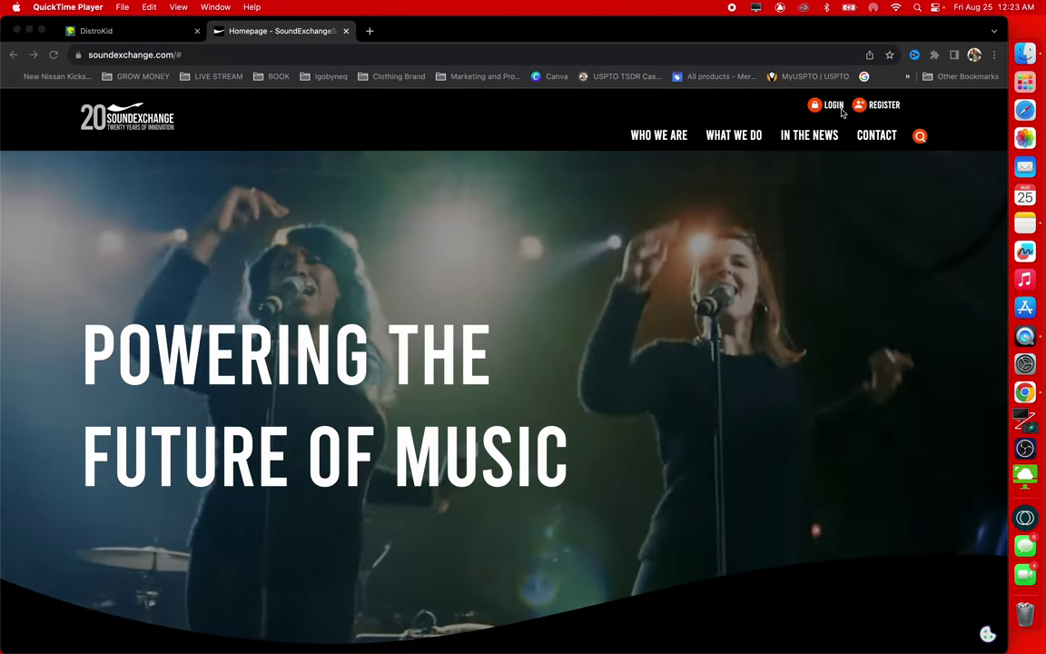
Show the SoundExchange login choices: SXDirect, Licensee Direct and Music Data Exchange
left_click(832, 107)
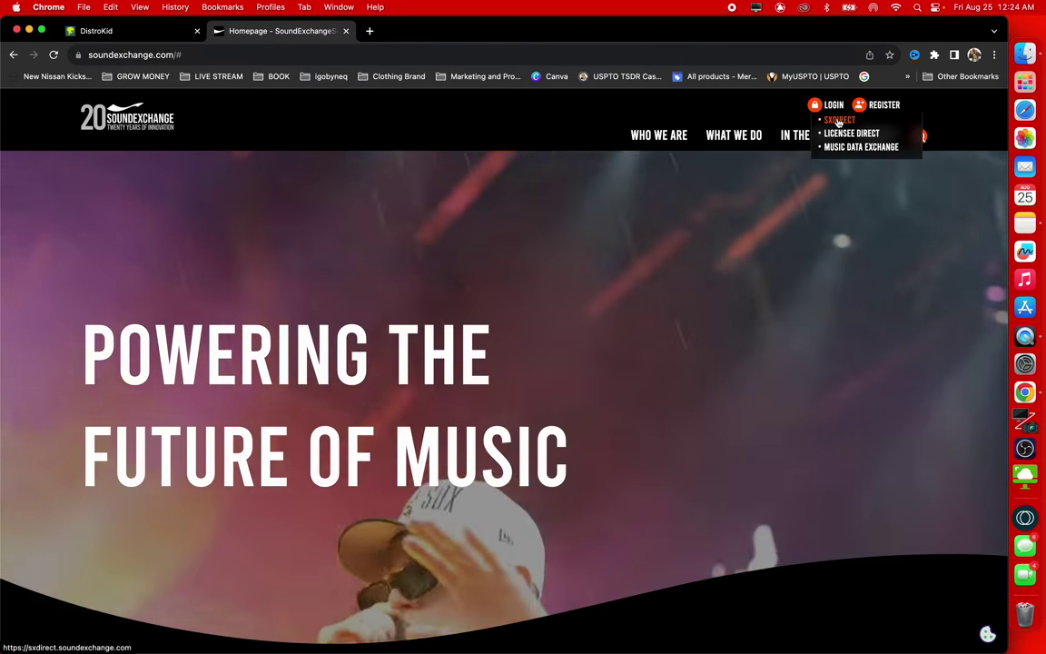
Sign in to SXDirect with the saved account email and password, retrying after the first error
left_click(838, 121)
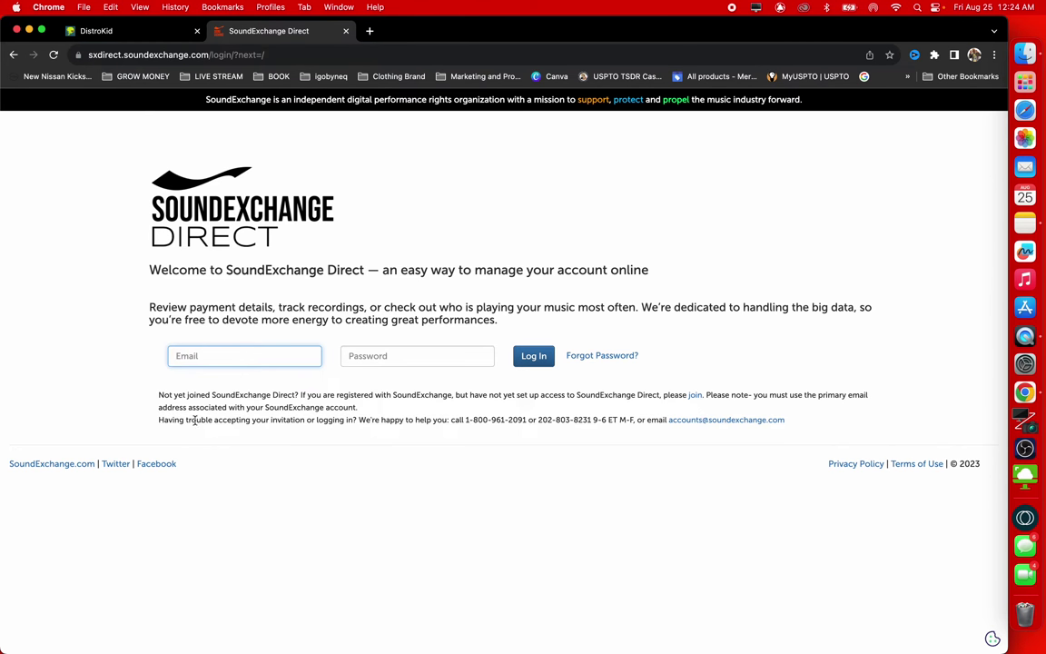
left_click(201, 357)
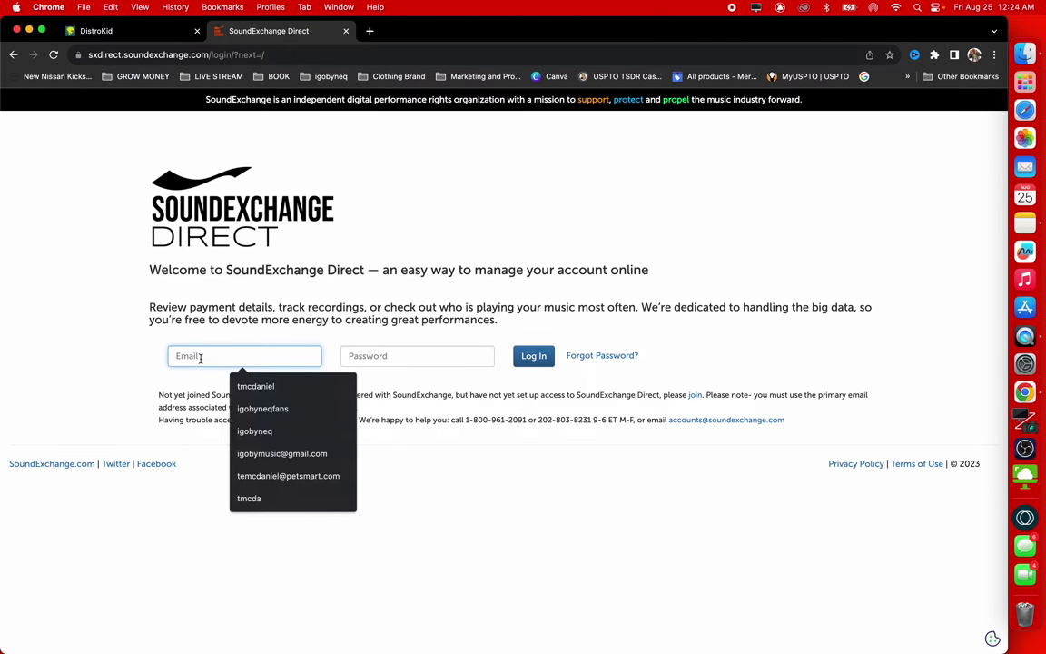
left_click(278, 453)
left_click(403, 353)
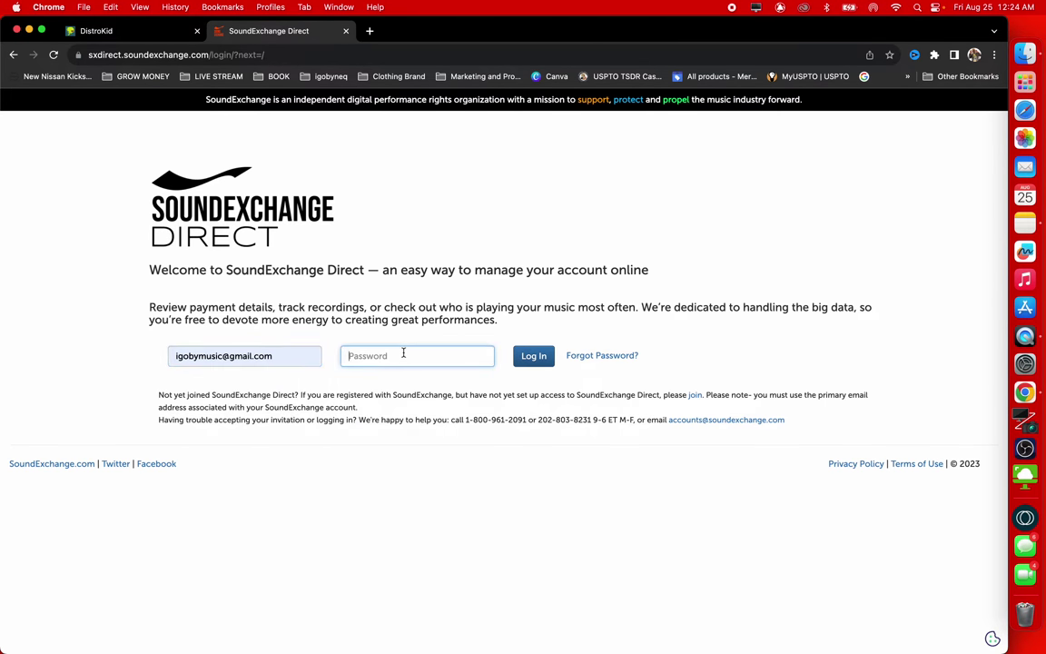
type("••••••••")
key("Return")
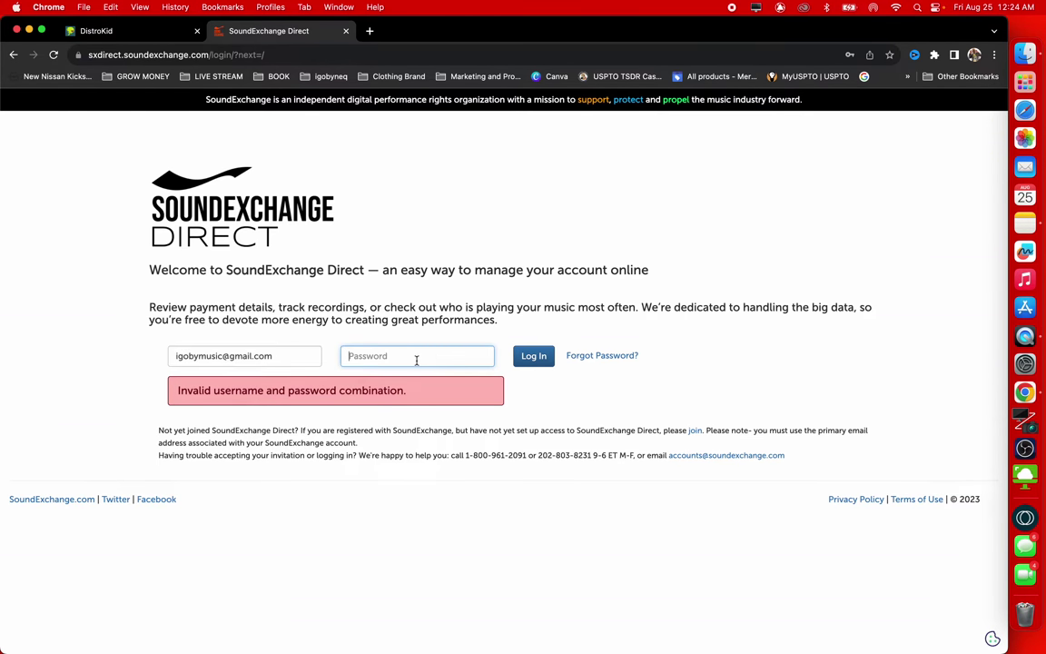
type("•••••••••••")
key("Return")
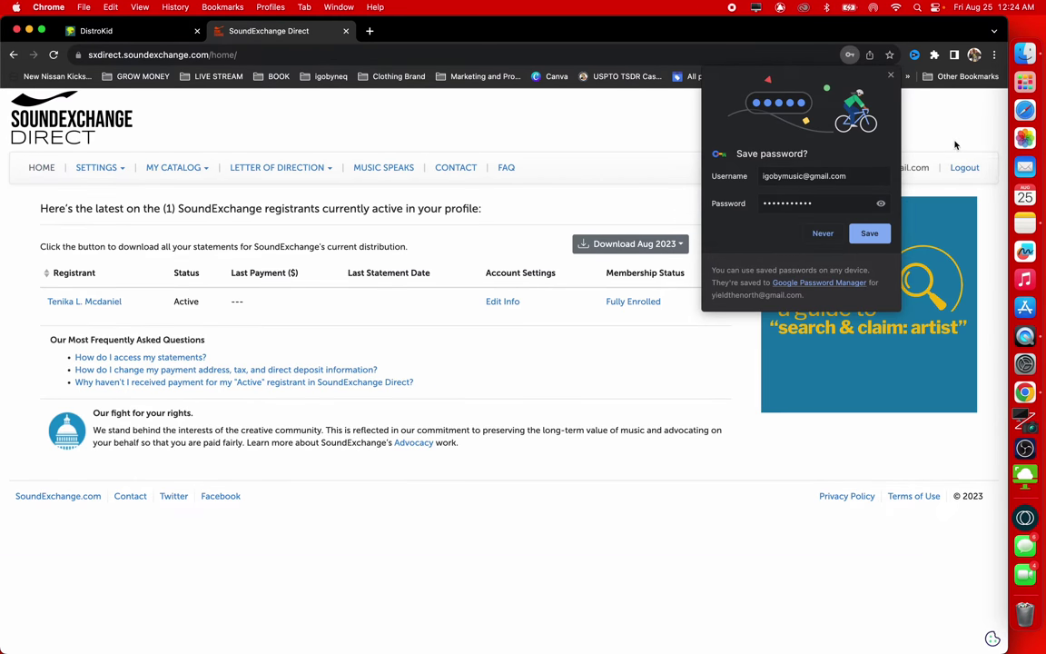
Dismiss the save-password offer and go to My Catalog's Submit Recordings page
left_click(869, 233)
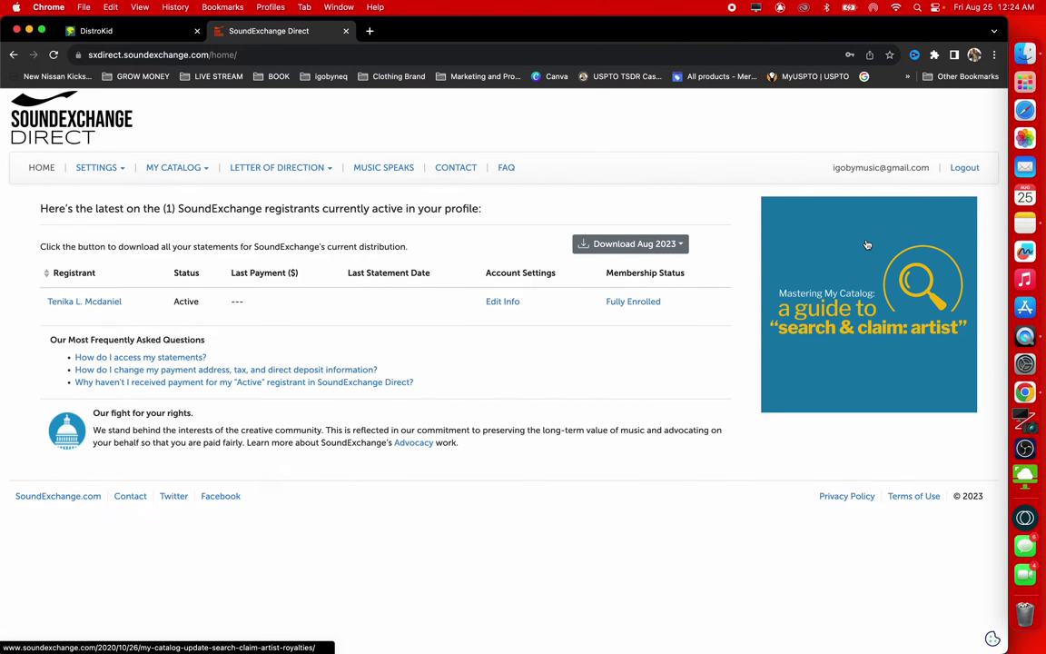
left_click(167, 175)
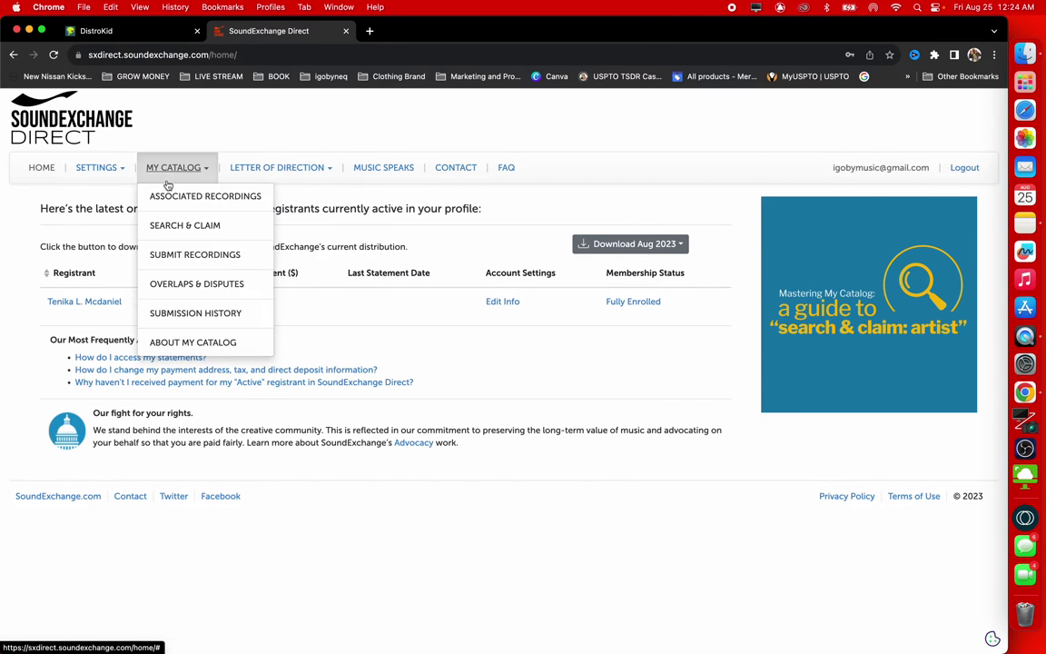
left_click(210, 262)
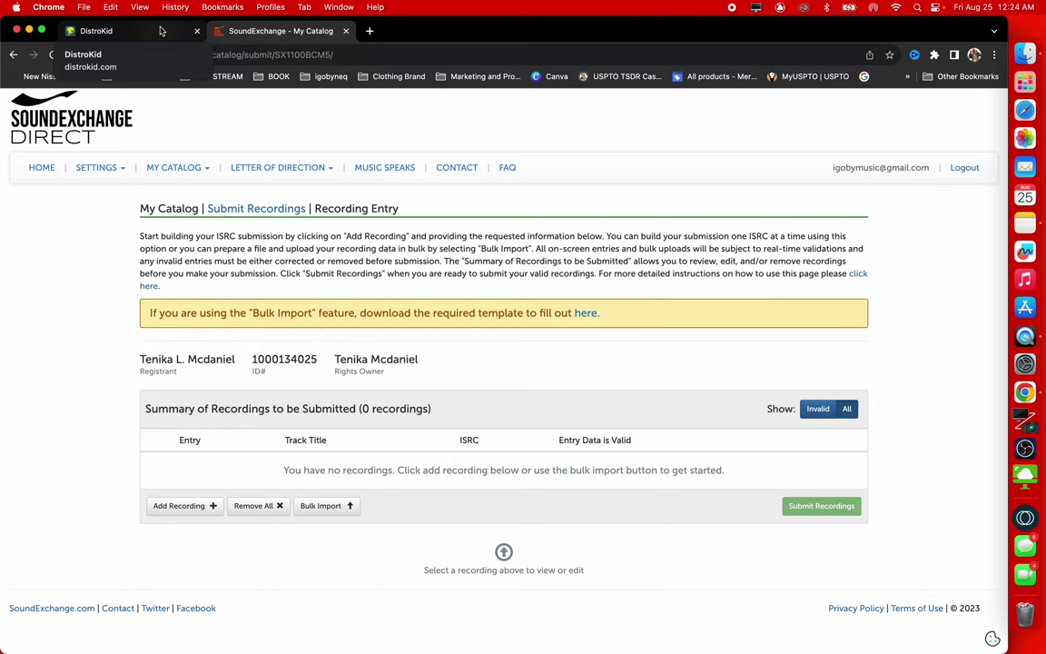
In DistroKid's My Music, open the Jet Leg release and select its ISRC QZTAS2318877
left_click(161, 31)
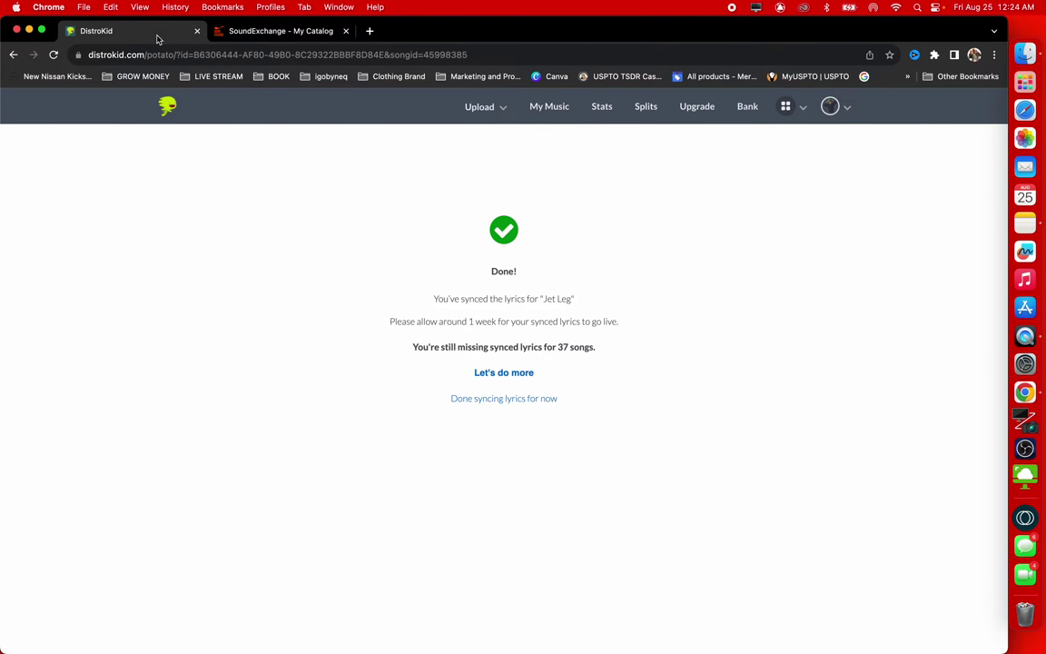
left_click(555, 112)
left_click(375, 224)
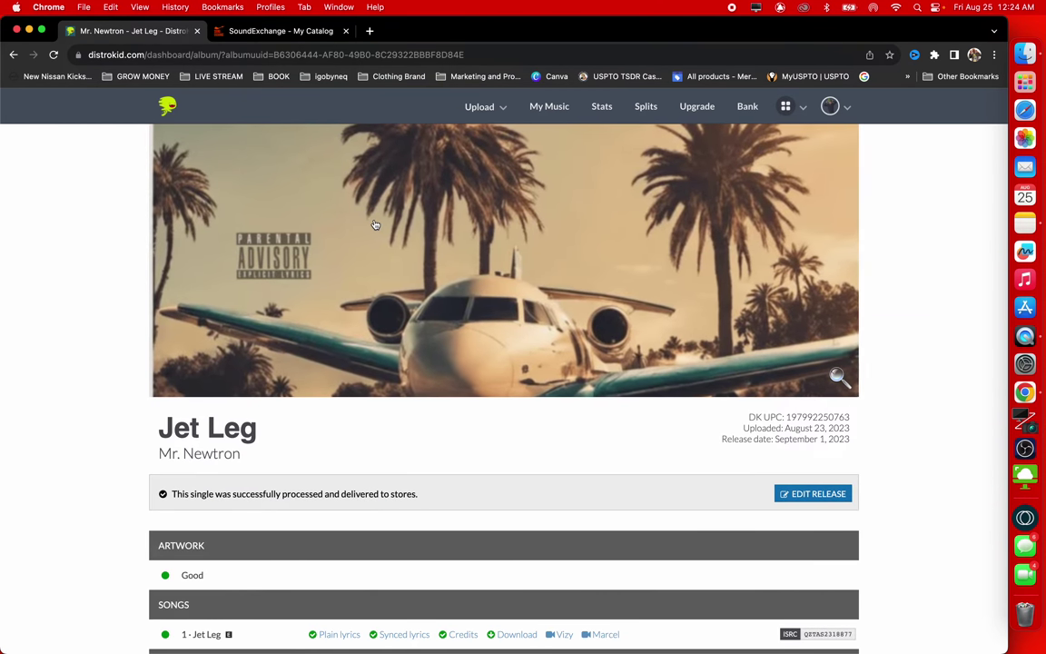
scroll(375, 224, "down", 6)
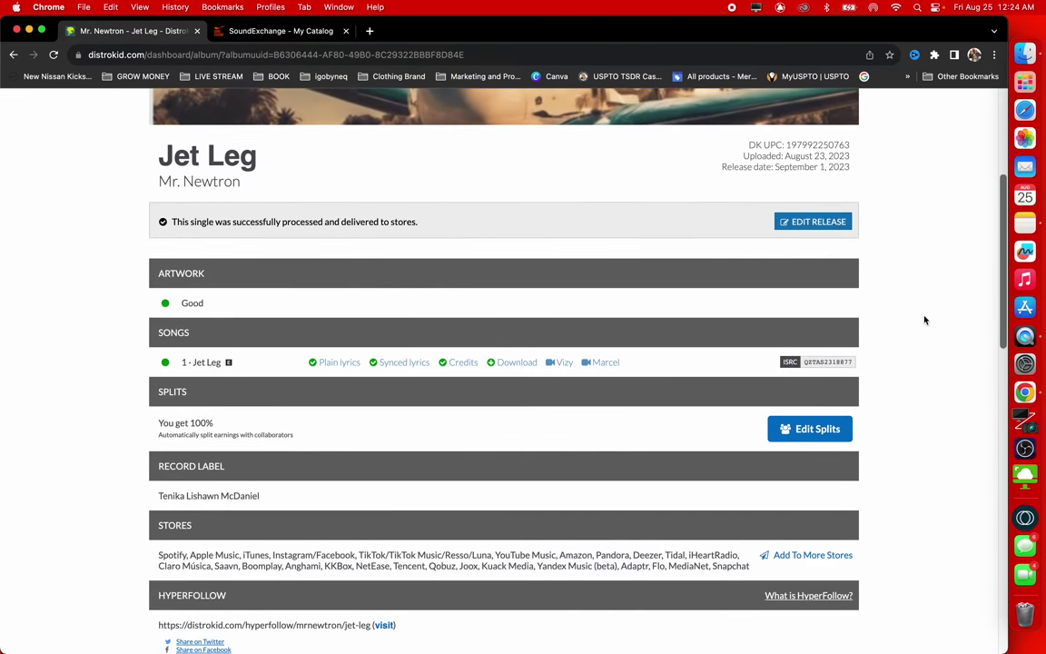
double_click(832, 362)
key("super+c")
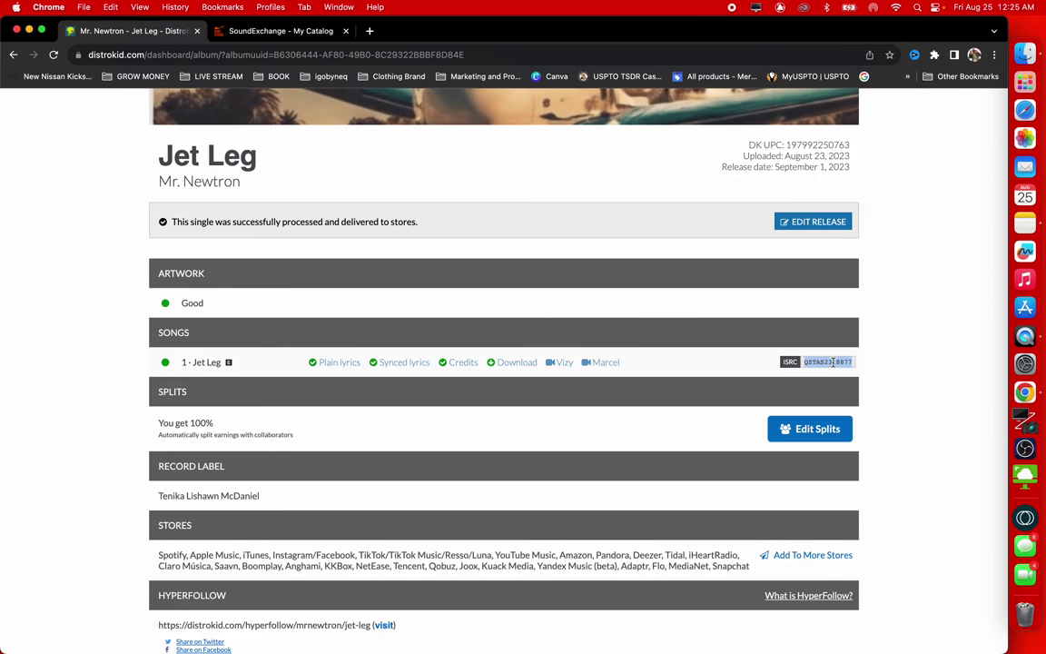
scroll(626, 407, "down", 3)
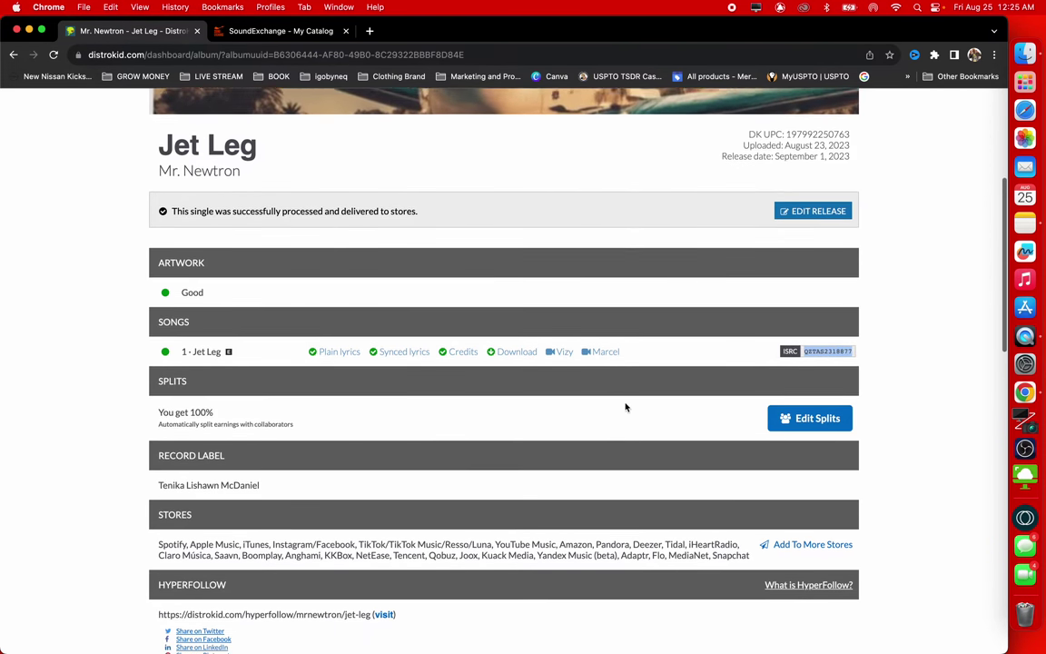
scroll(625, 404, "down", 3)
scroll(624, 400, "up", 2)
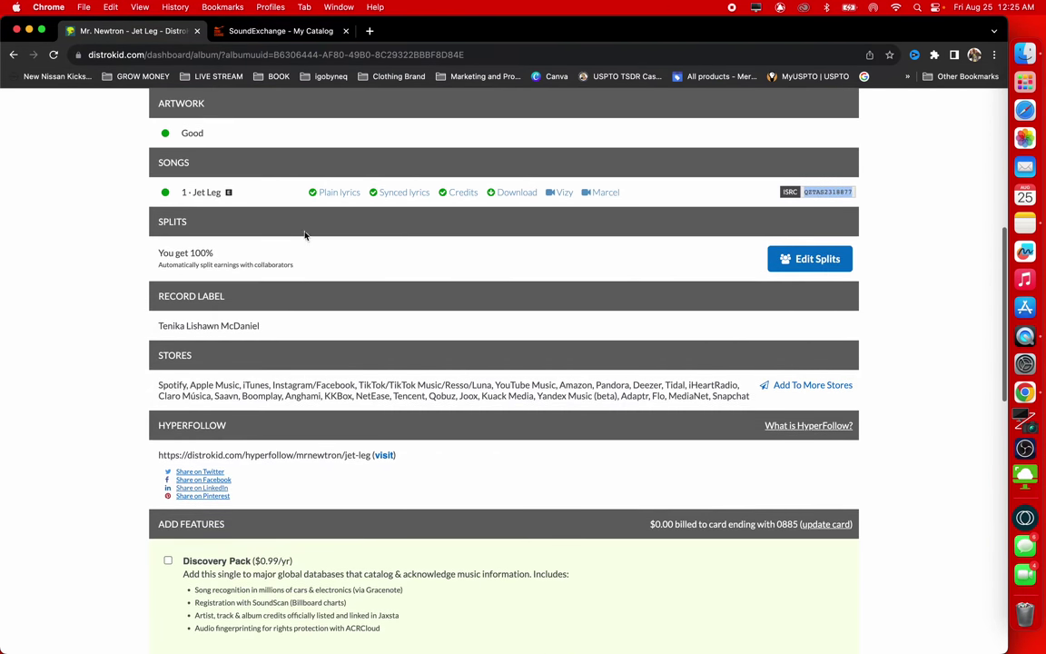
scroll(478, 173, "up", 4)
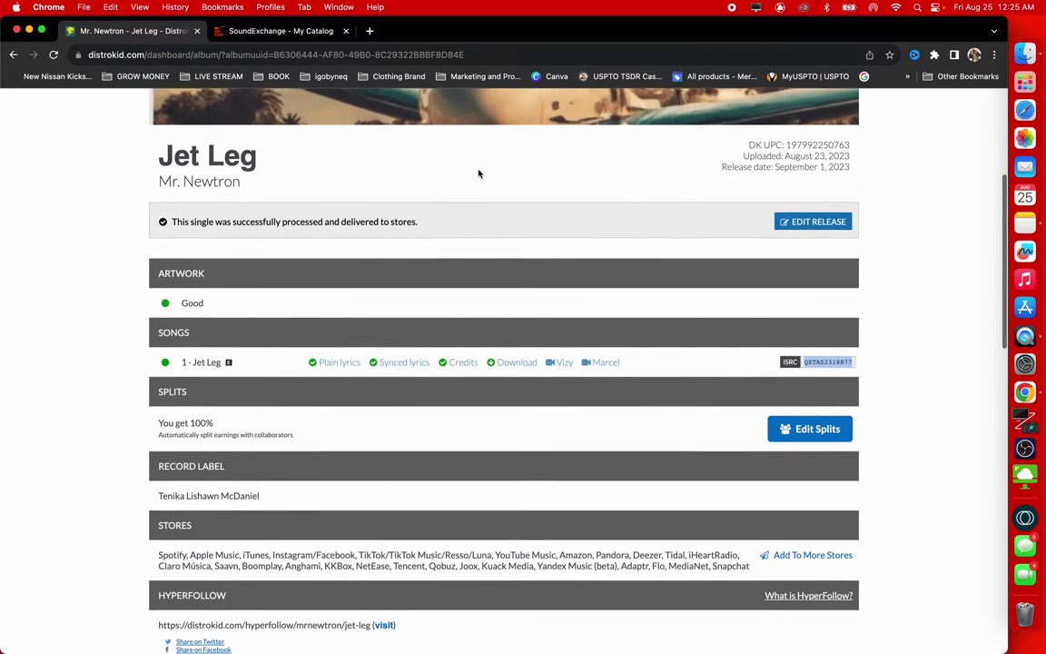
Back in SoundExchange Direct, add a new blank recording entry
left_click(273, 31)
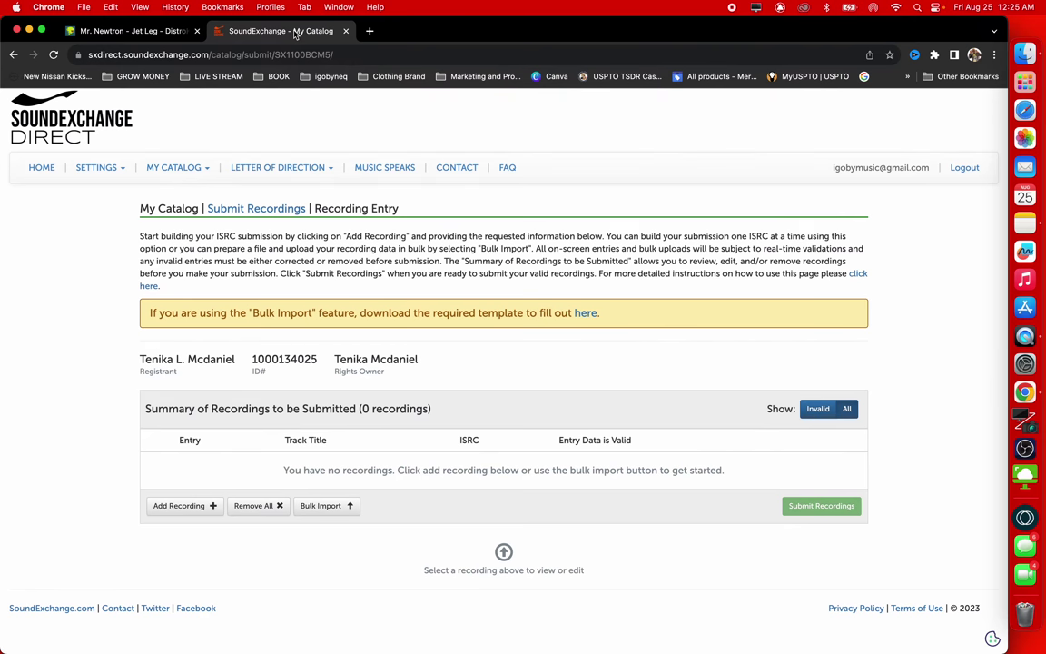
left_click(182, 505)
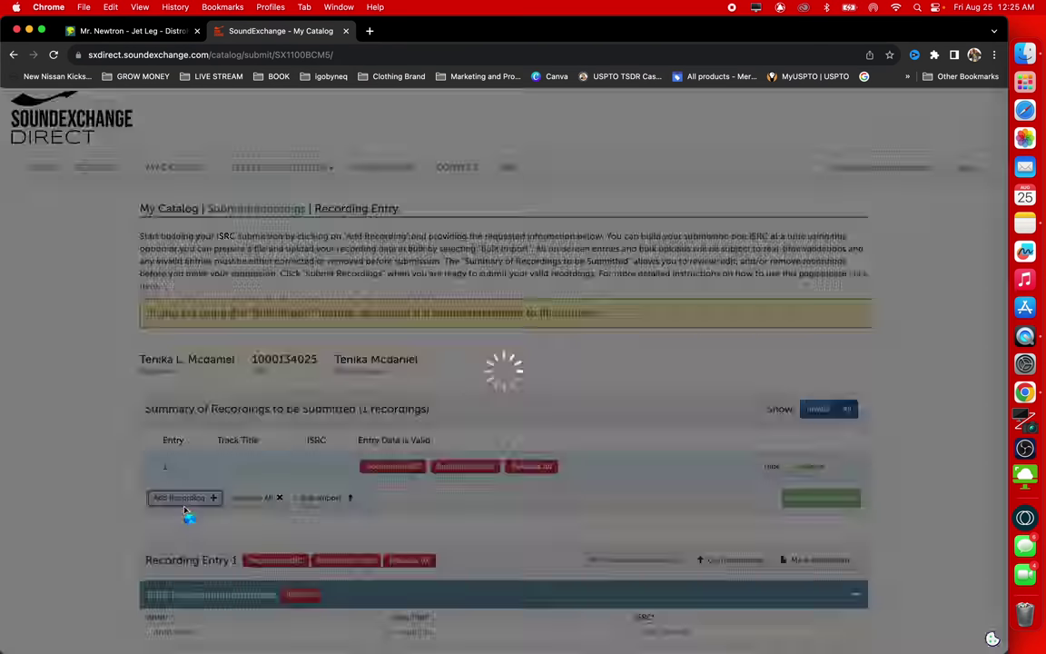
scroll(545, 409, "down", 1)
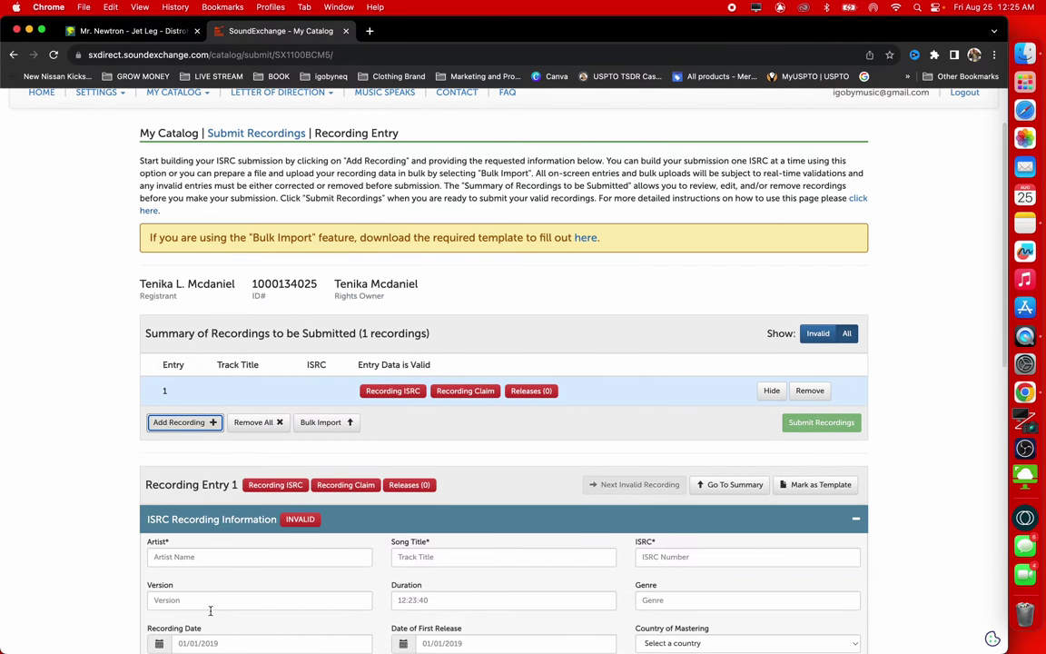
scroll(182, 626, "down", 3)
scroll(166, 650, "down", 1)
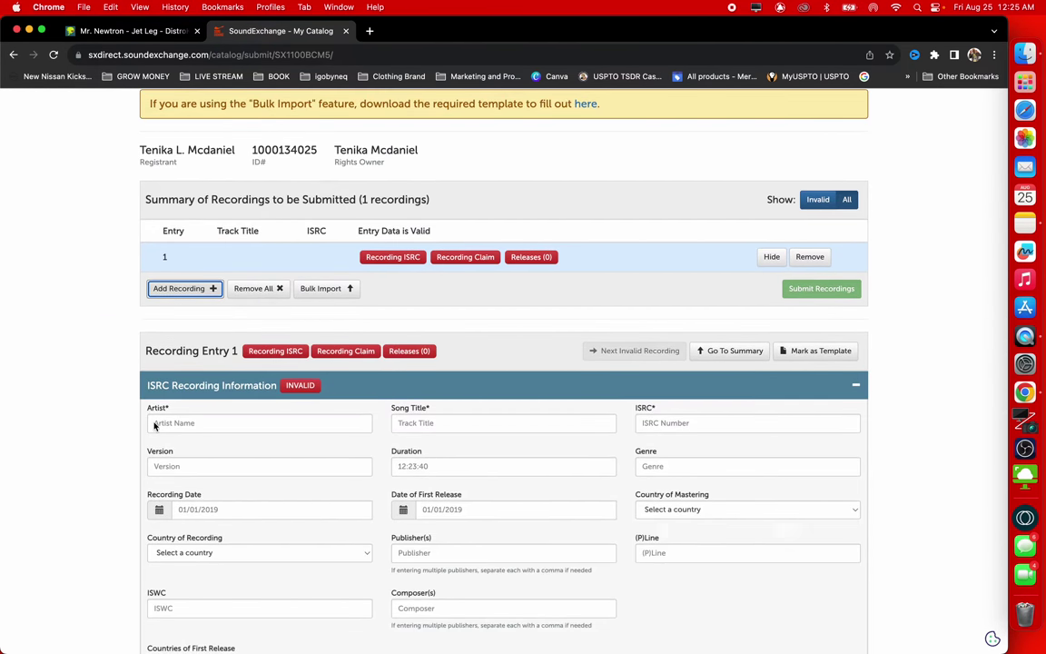
scroll(198, 395, "down", 1)
Enter artist Mr. Newtron, title Jet Leg, and paste ISRC QZTAS2318877
left_click(197, 357)
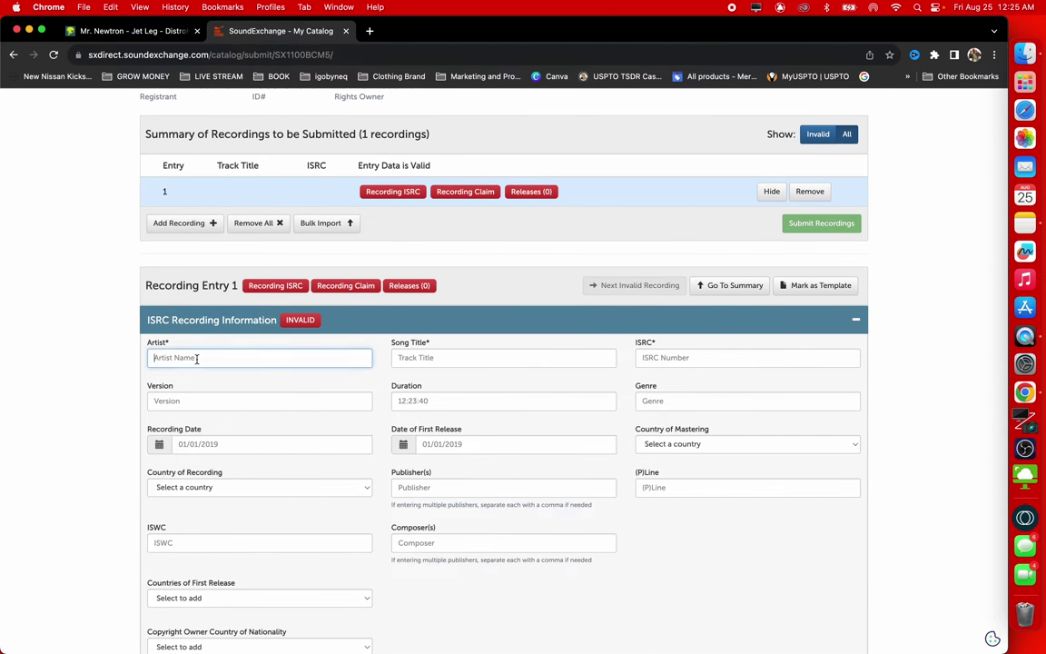
type("Mr. Newtron")
left_click(503, 357)
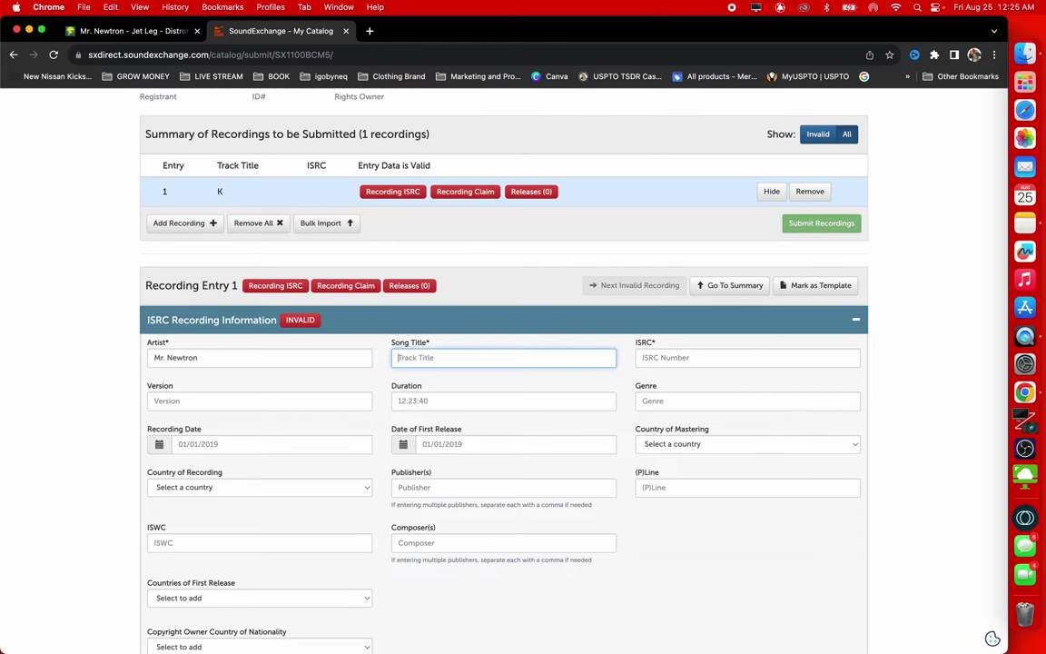
type("Jet Leg")
key("Tab")
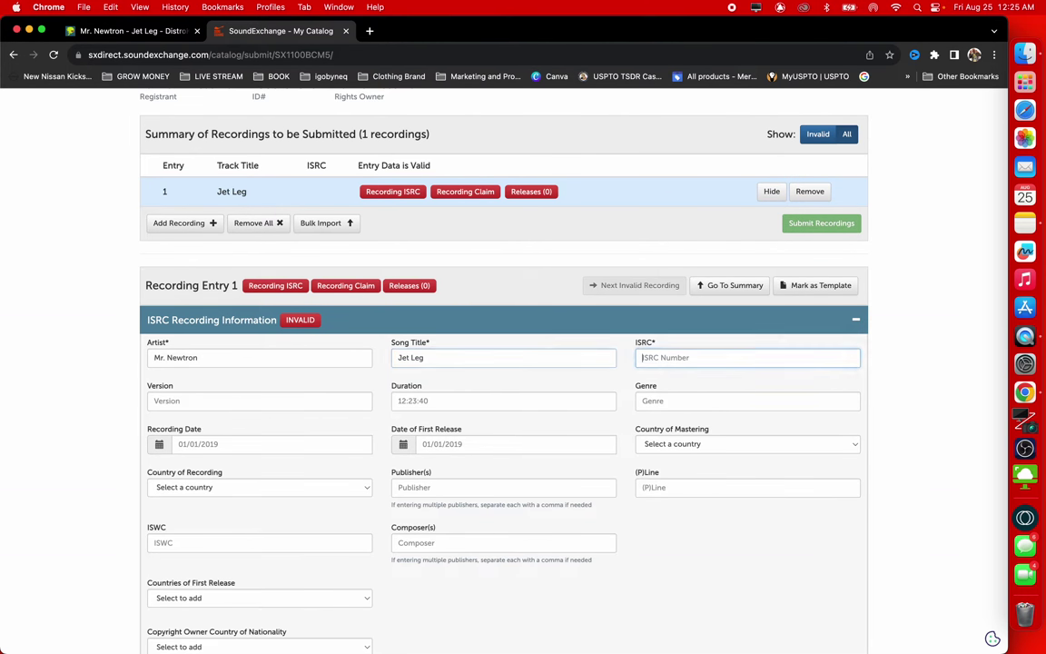
key("super+v")
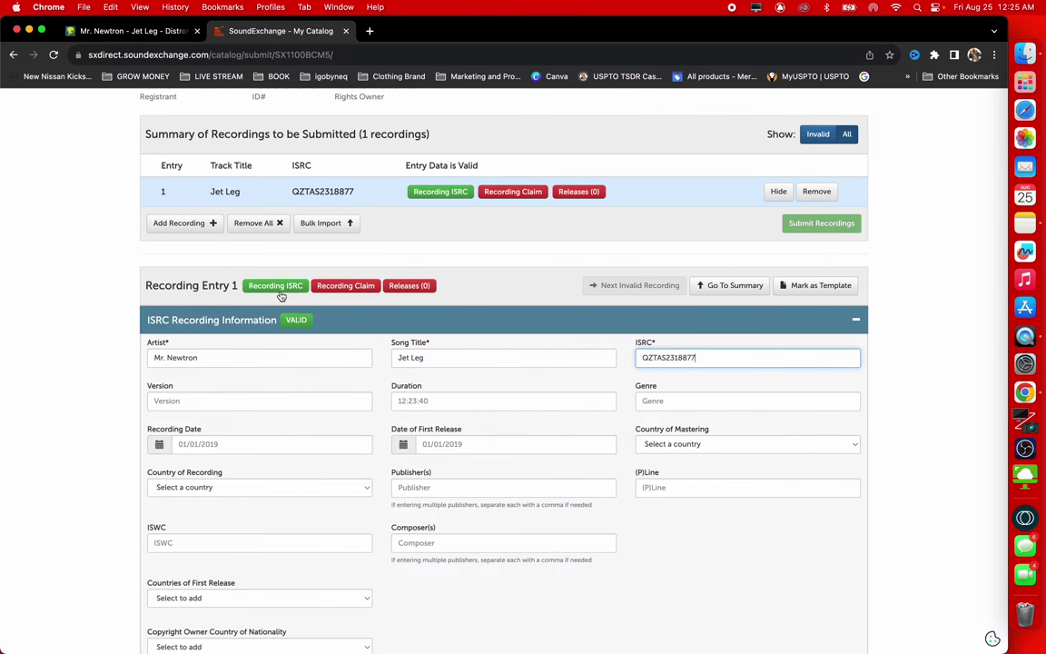
List both igobyMusic publishing companies, including the Worldwide one, in Publisher(s)
scroll(281, 296, "down", 1)
scroll(281, 296, "down", 1)
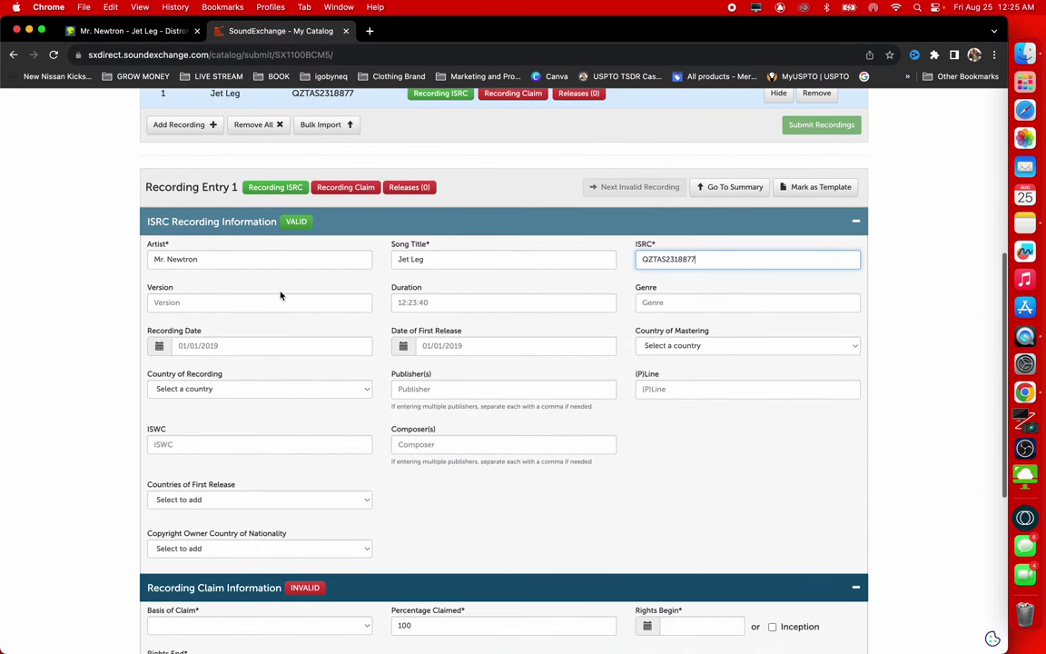
left_click(487, 390)
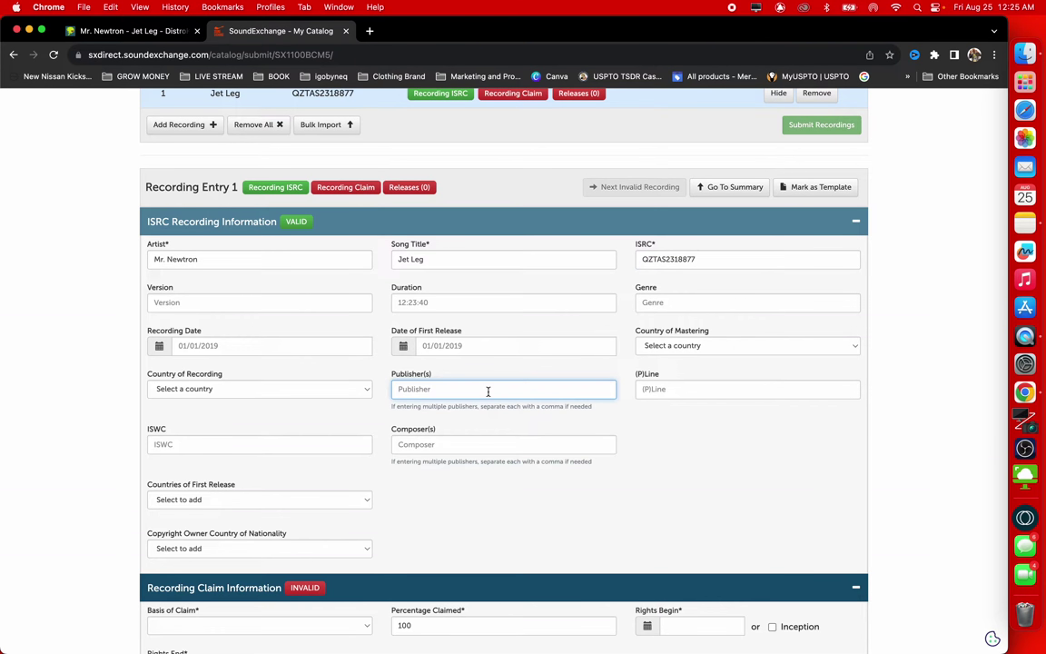
type("igobyn")
type("igobyMusic Publoshing")
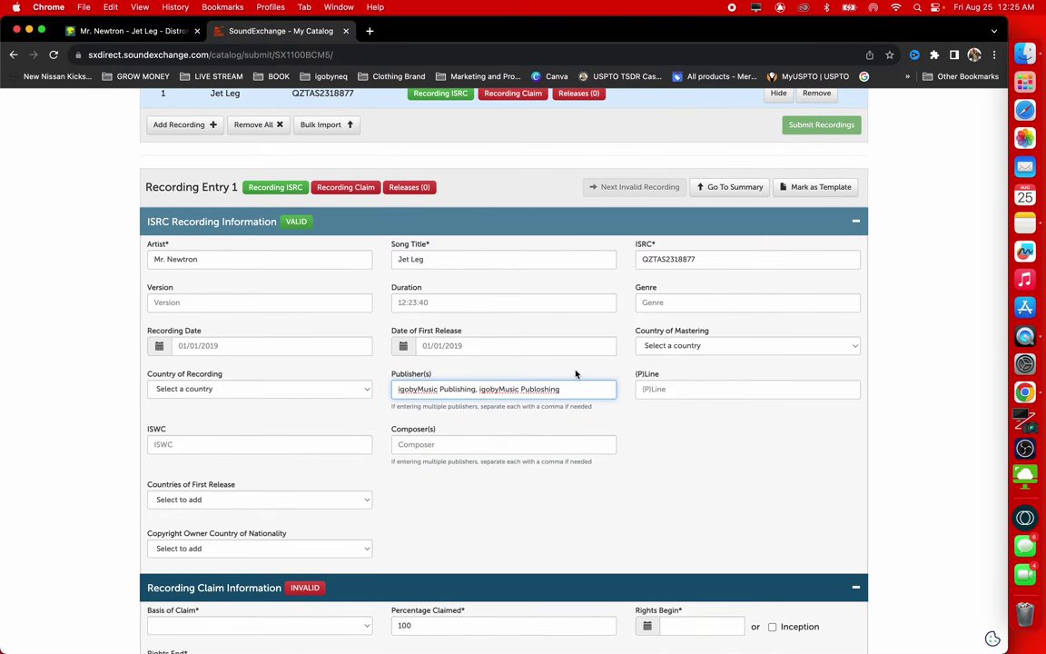
type("World")
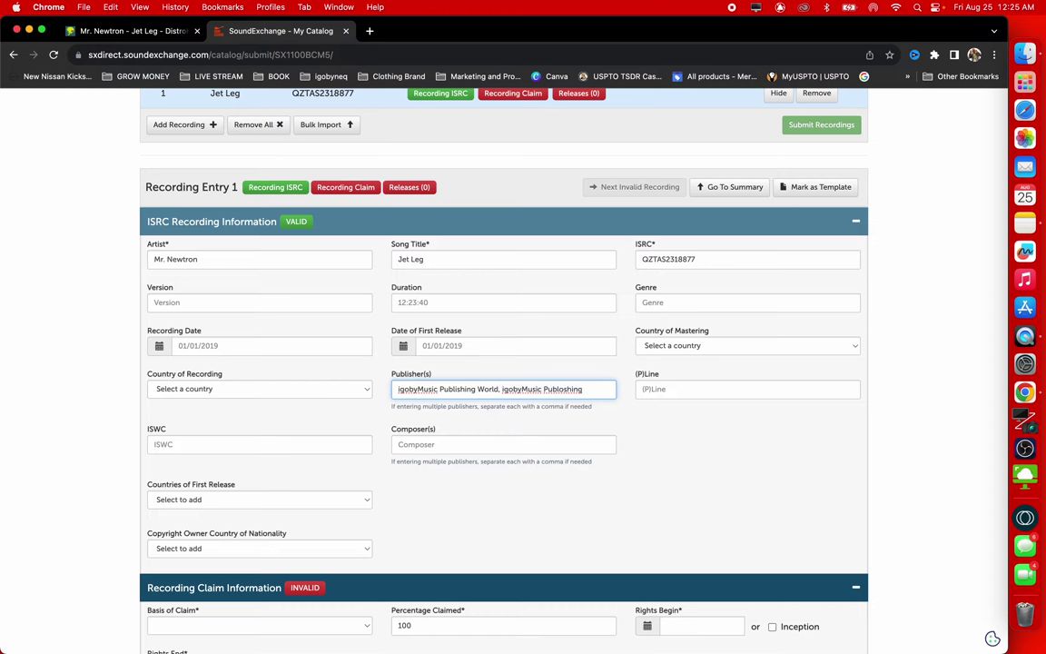
type("wide")
left_click(746, 459)
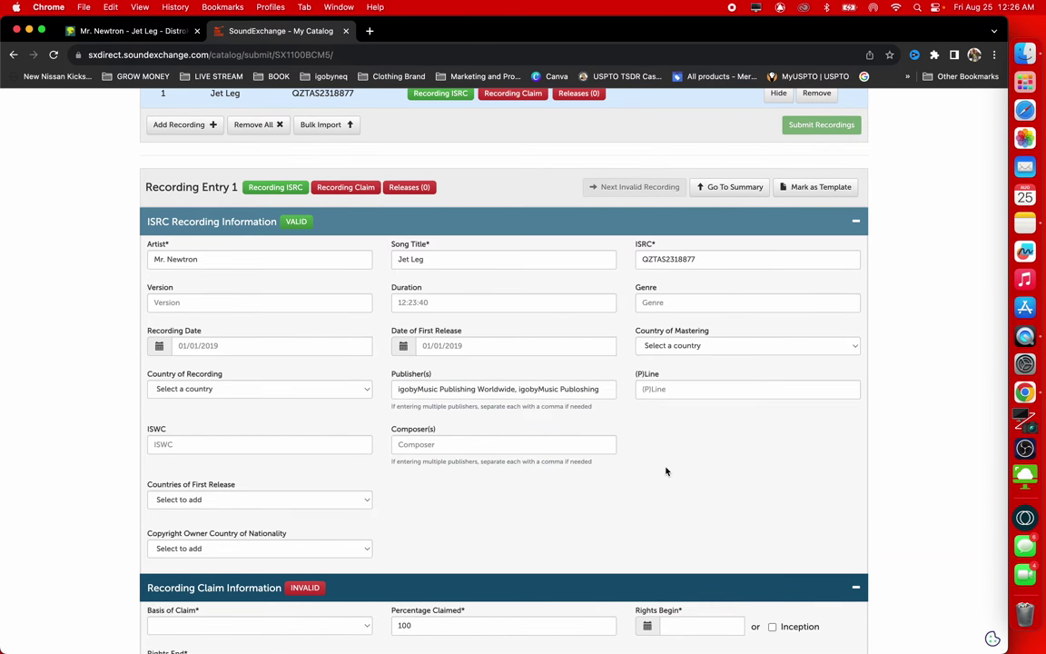
Enter the composer's name in Composer(s)
scroll(665, 470, "down", 1)
left_click(586, 397)
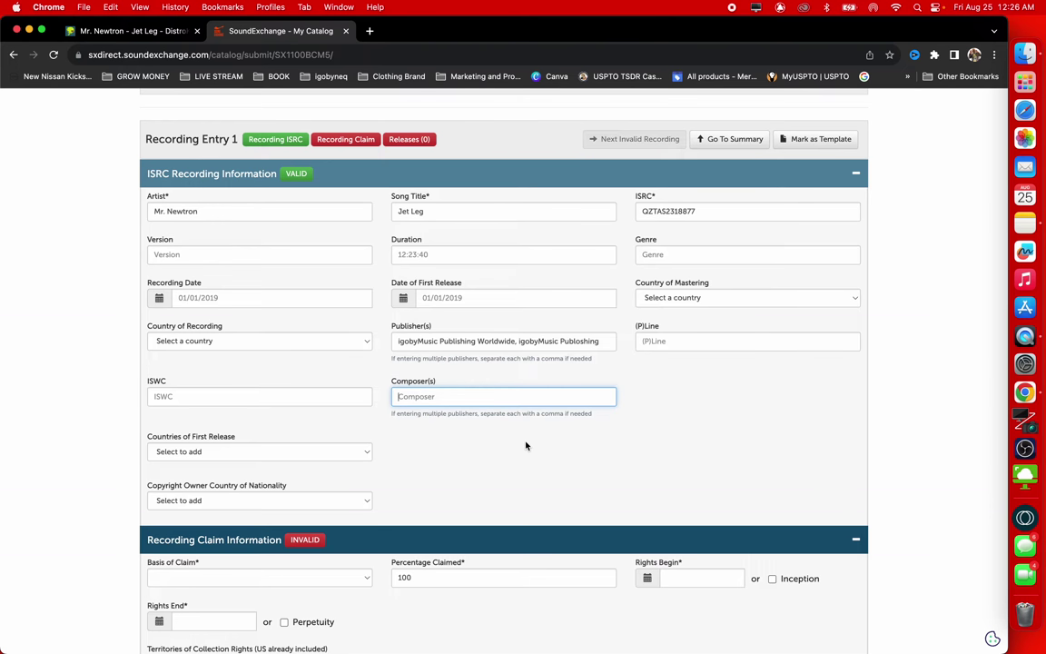
Open a new tab and load bmi.com, replacing the typed ascap.com address
left_click(368, 31)
type("ascap.com")
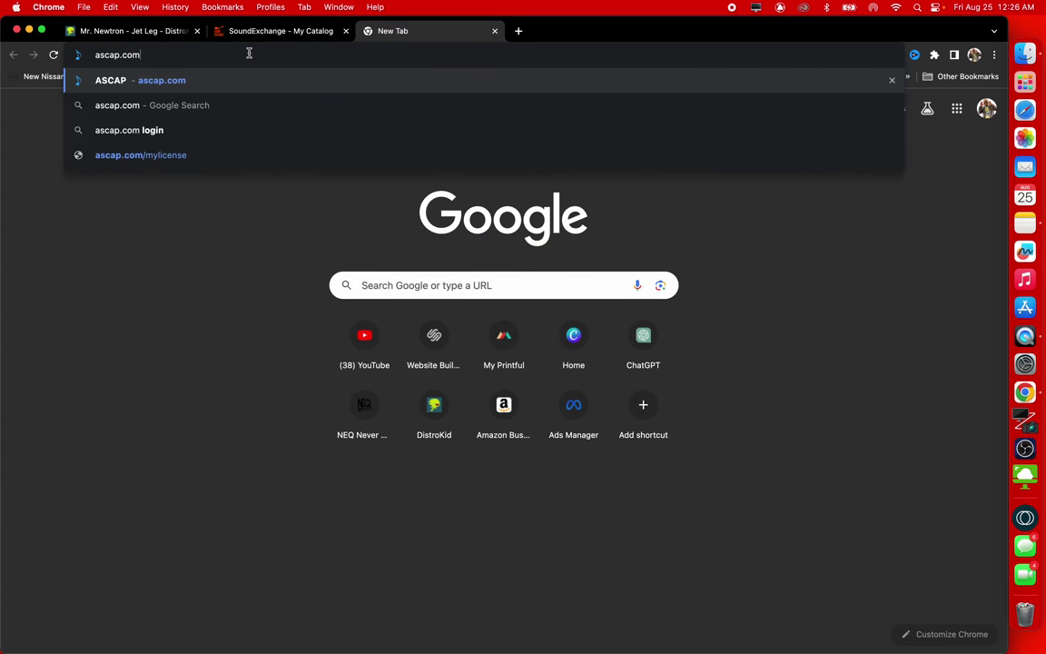
key("shift+Left")
key("shift+Left")
key("shift+Left")
key("shift+Left")
key("shift+Left")
key("shift+Left")
key("shift+Left")
key("shift+Left")
key("shift+Left")
type("bmi.com")
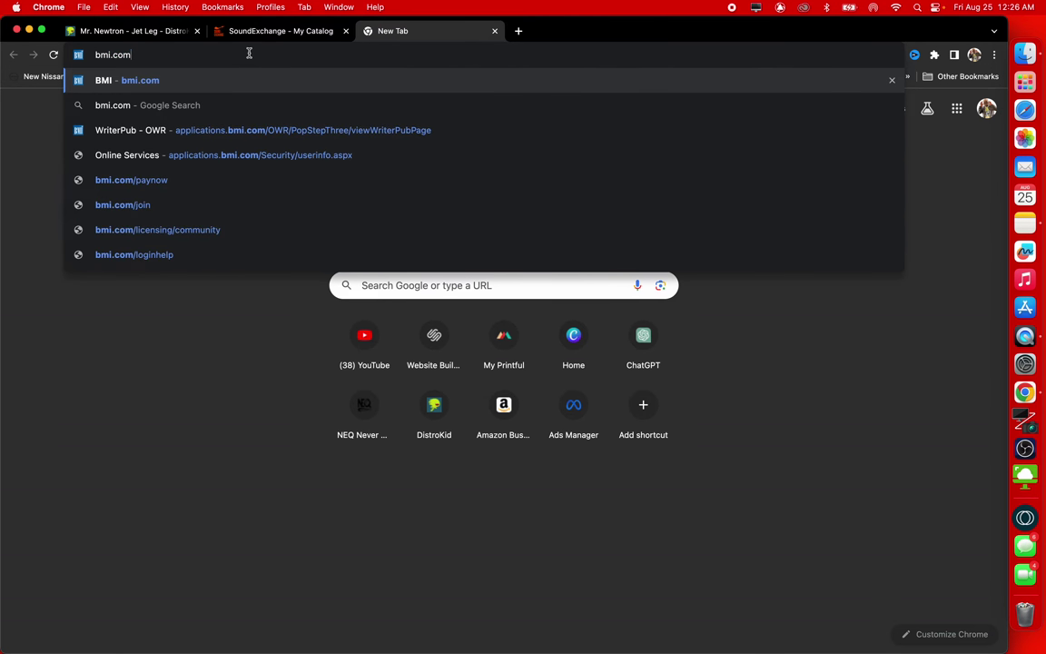
key("Return")
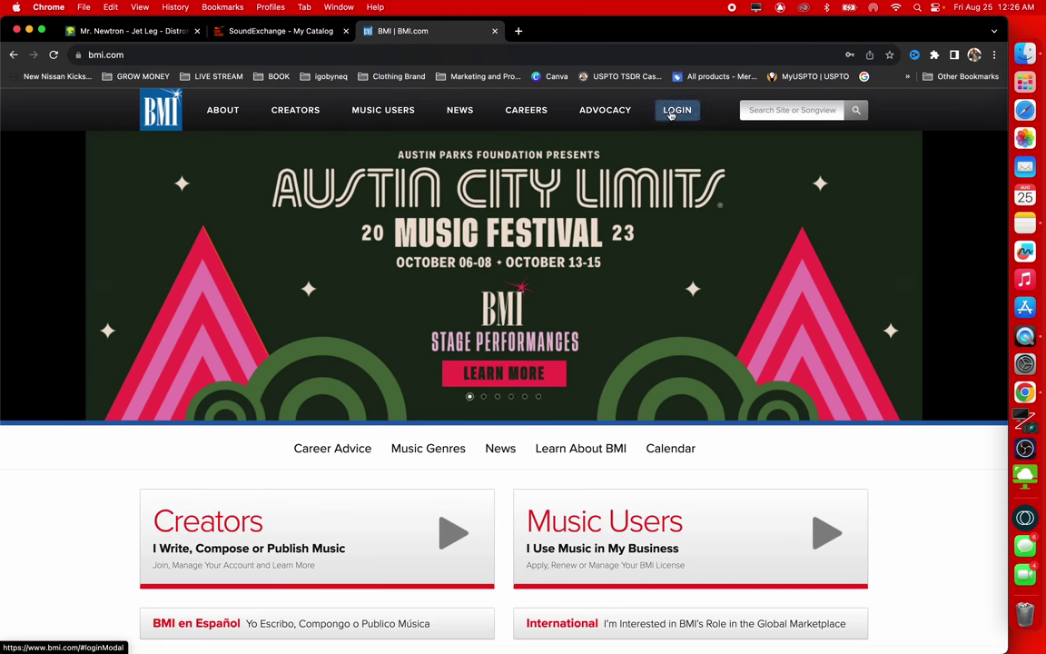
Sign in to BMI and view JET LEG in the IGOBYMUSIC PUBLISHING WORLDWIDE works catalog
left_click(670, 115)
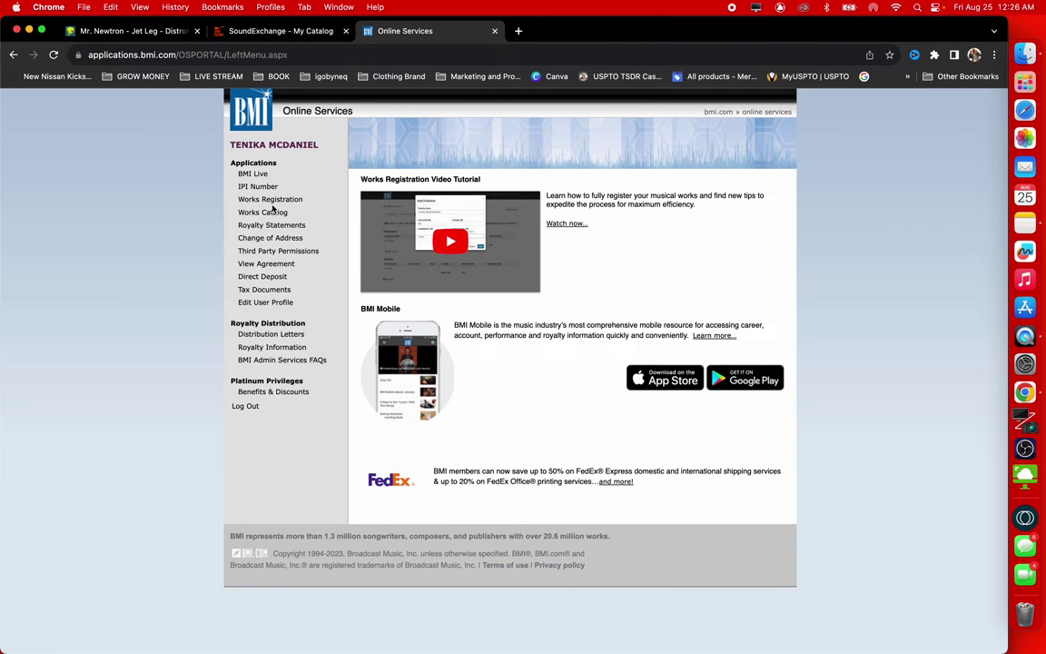
left_click(263, 213)
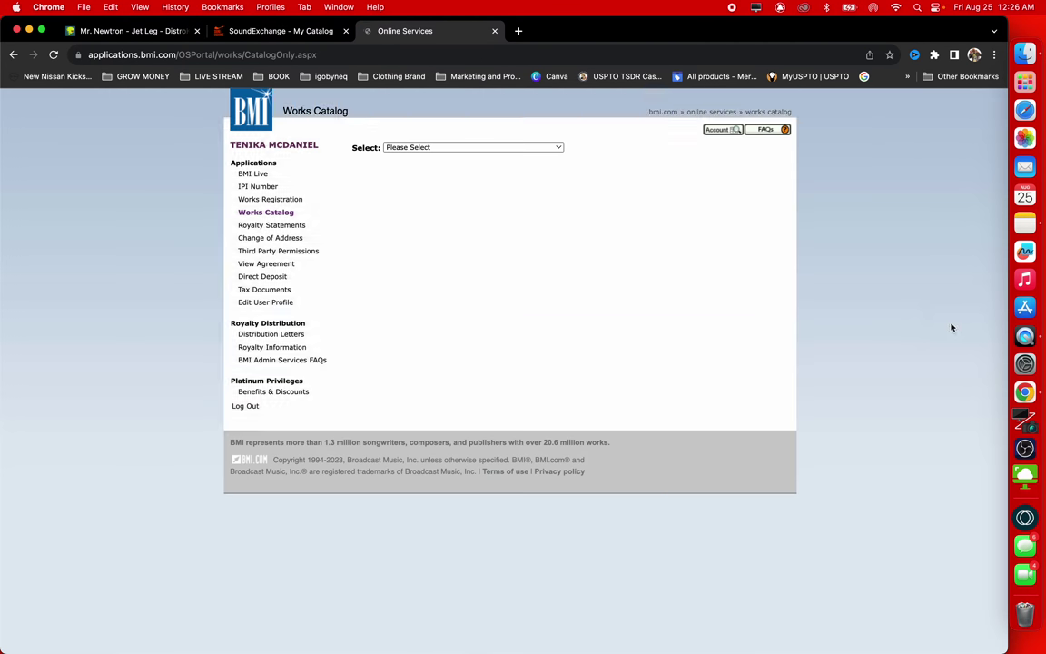
left_click(467, 146)
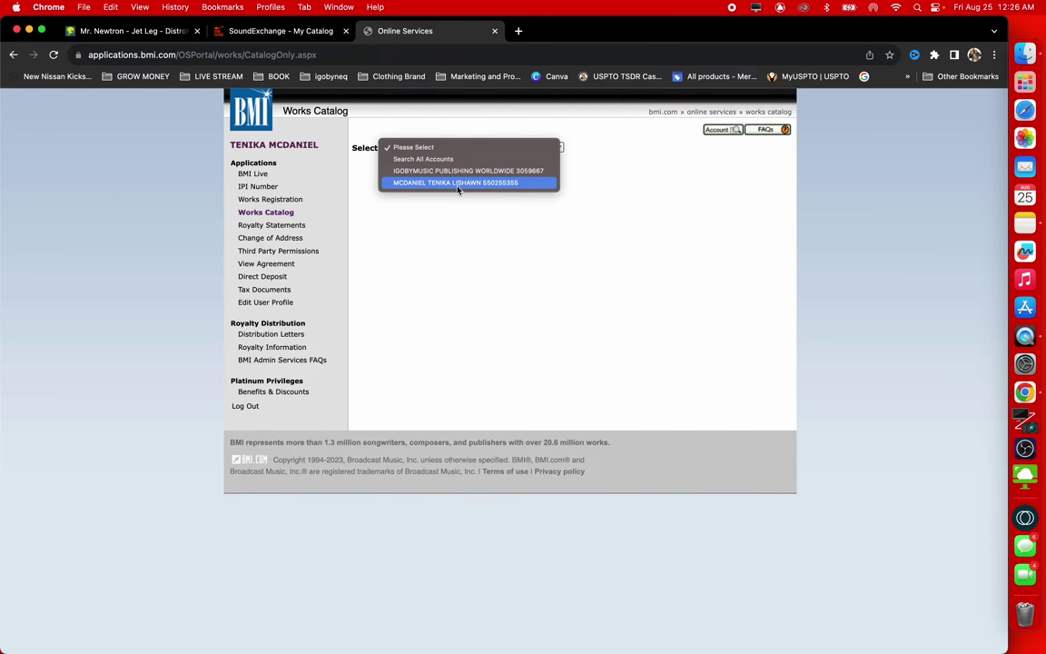
left_click(457, 170)
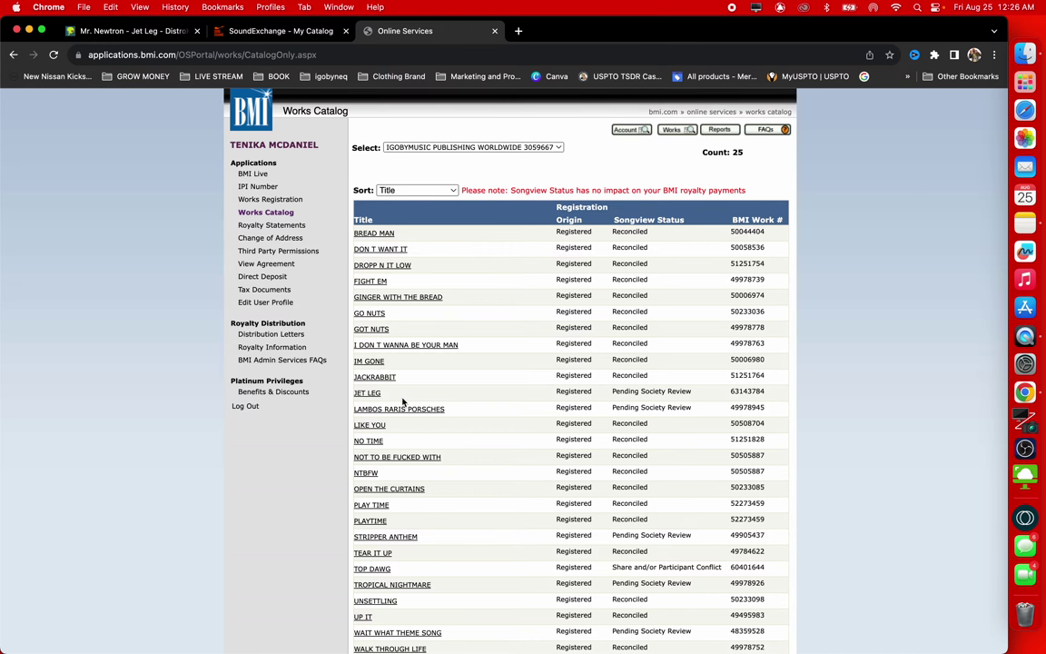
left_click(368, 392)
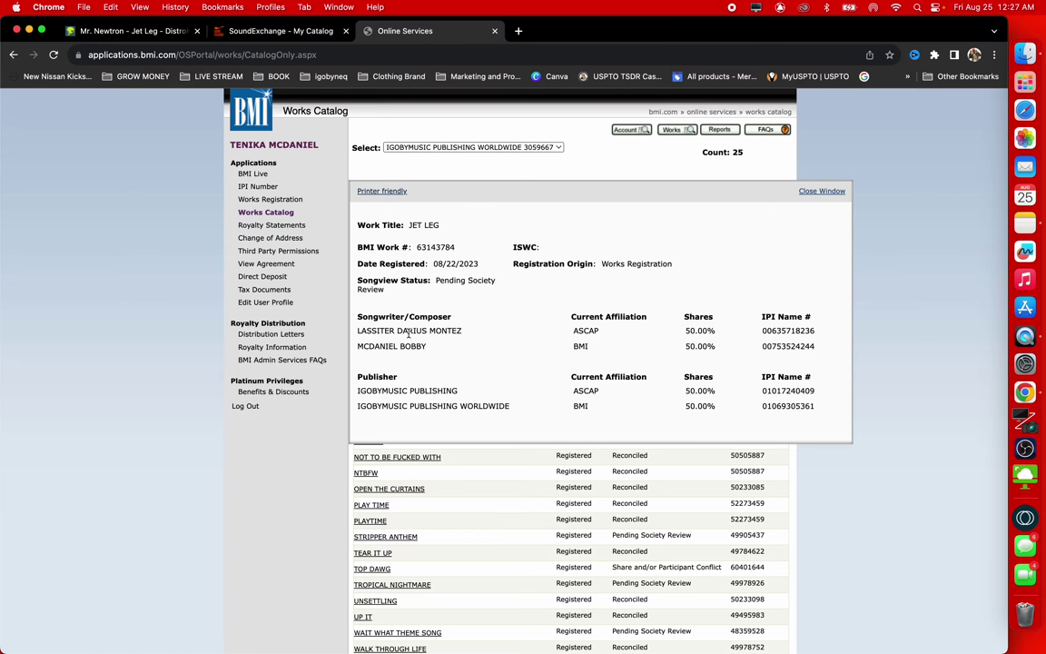
left_click(272, 32)
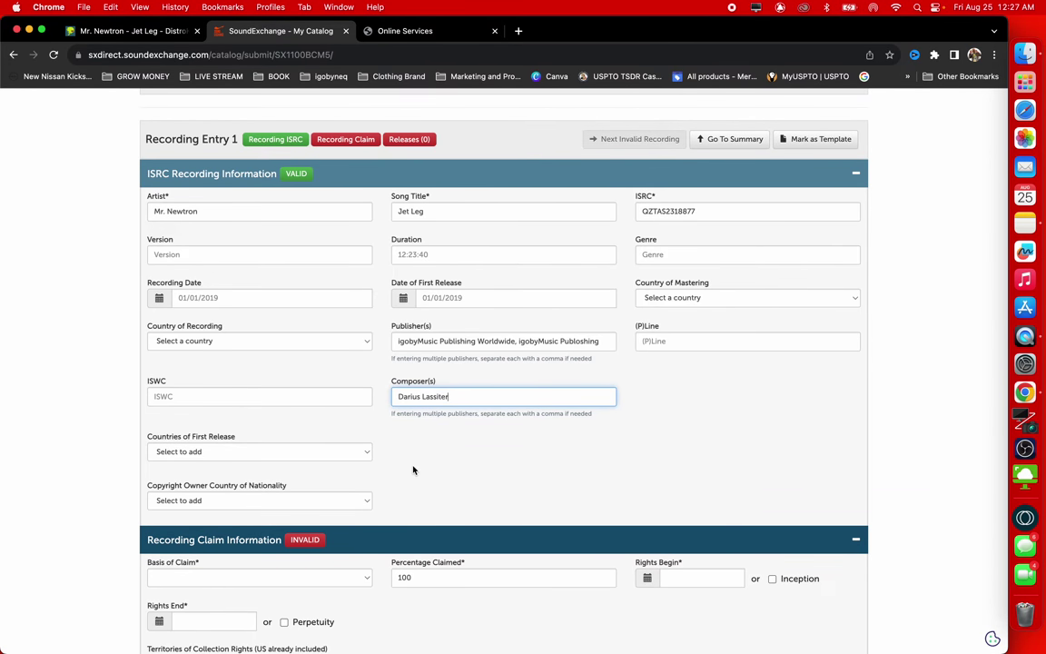
Focus the ISWC field and move down to the Recording Claim Information section
left_click(231, 398)
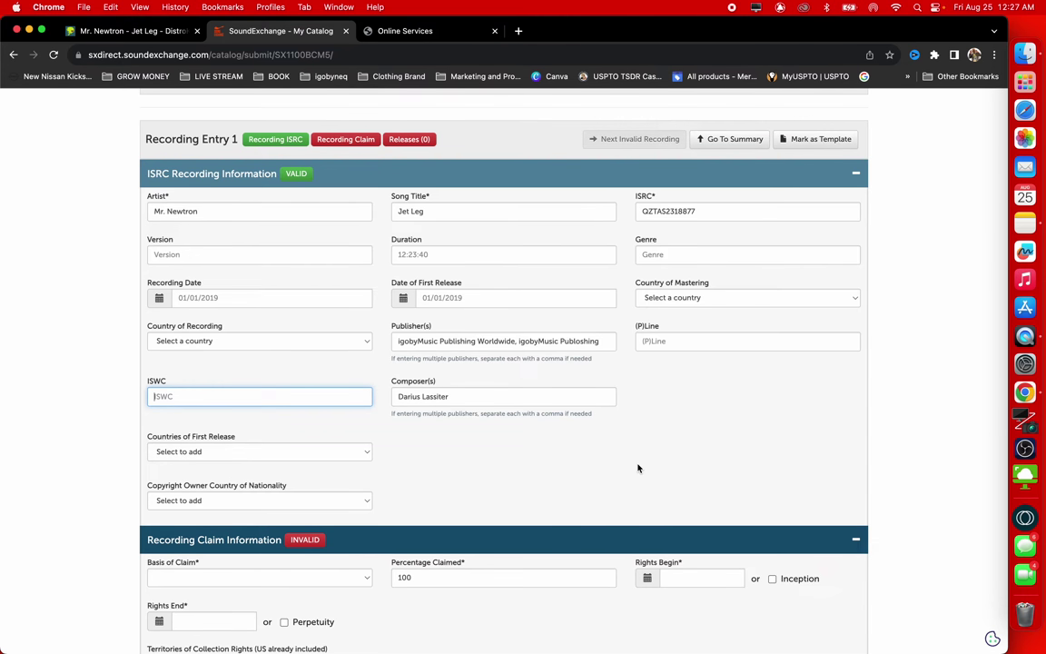
scroll(638, 468, "down", 3)
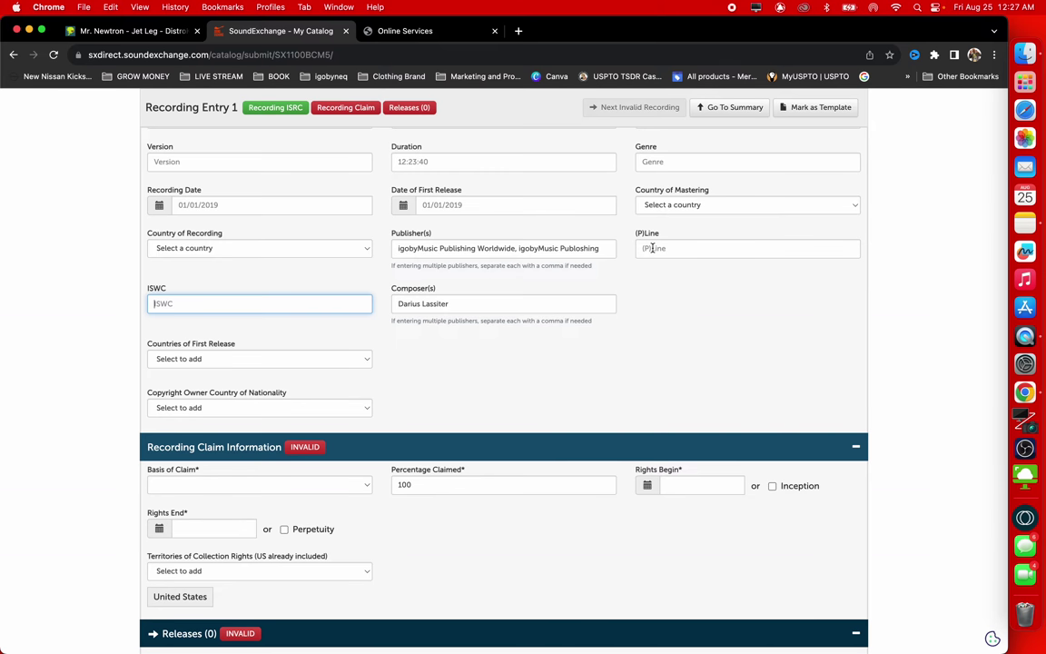
scroll(652, 248, "down", 5)
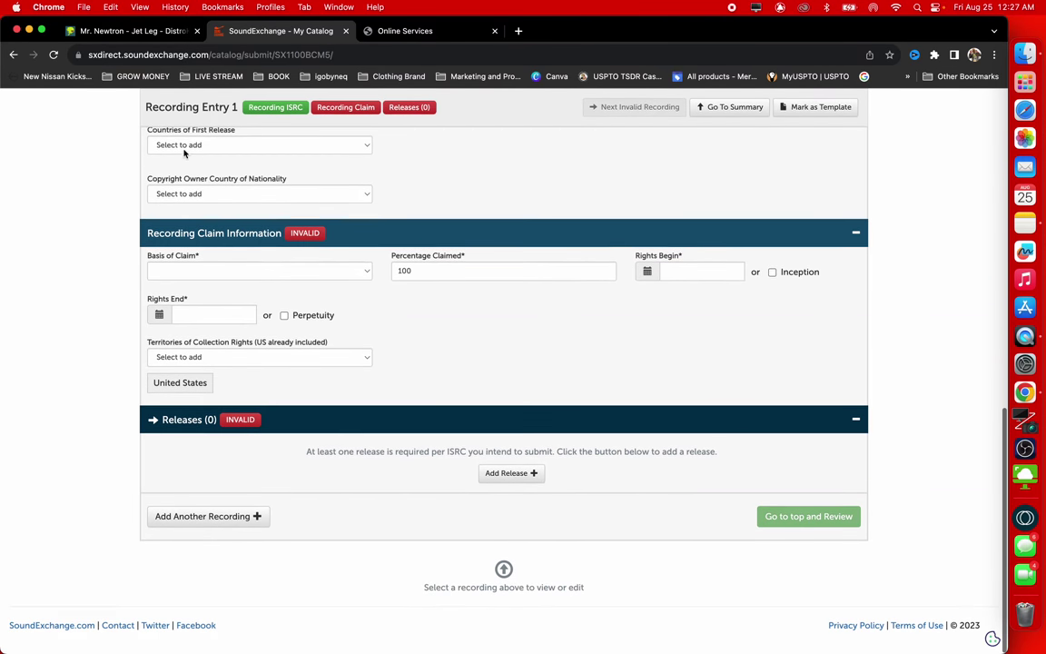
Claim as Copyright Owner, rights from Inception to Perpetuity, adding Worldwide to territories
left_click(276, 275)
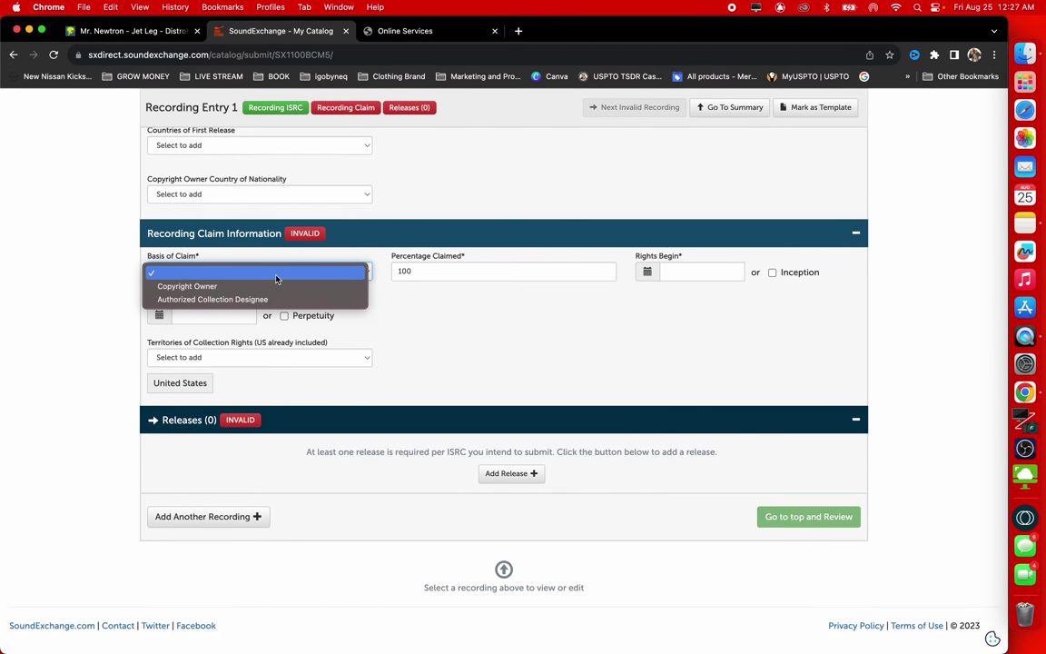
left_click(208, 286)
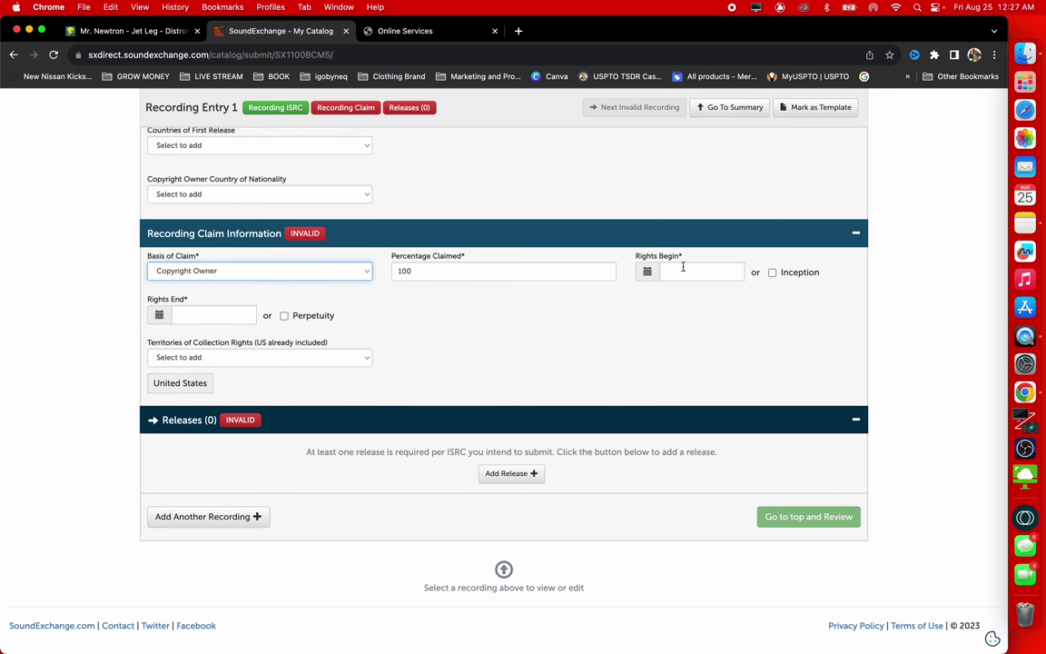
left_click(772, 274)
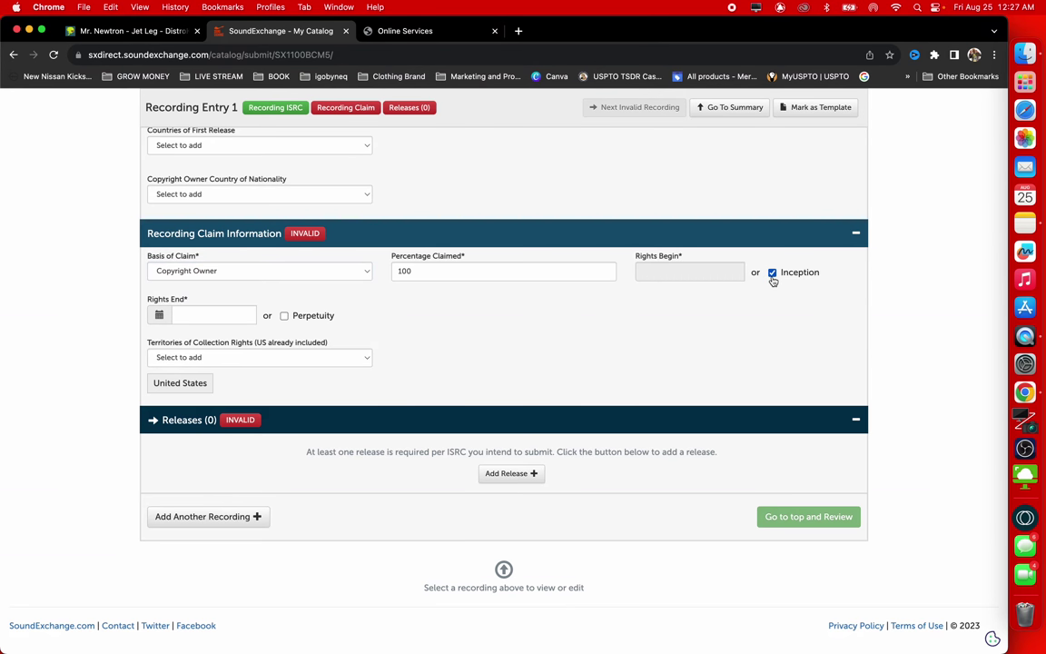
left_click(284, 315)
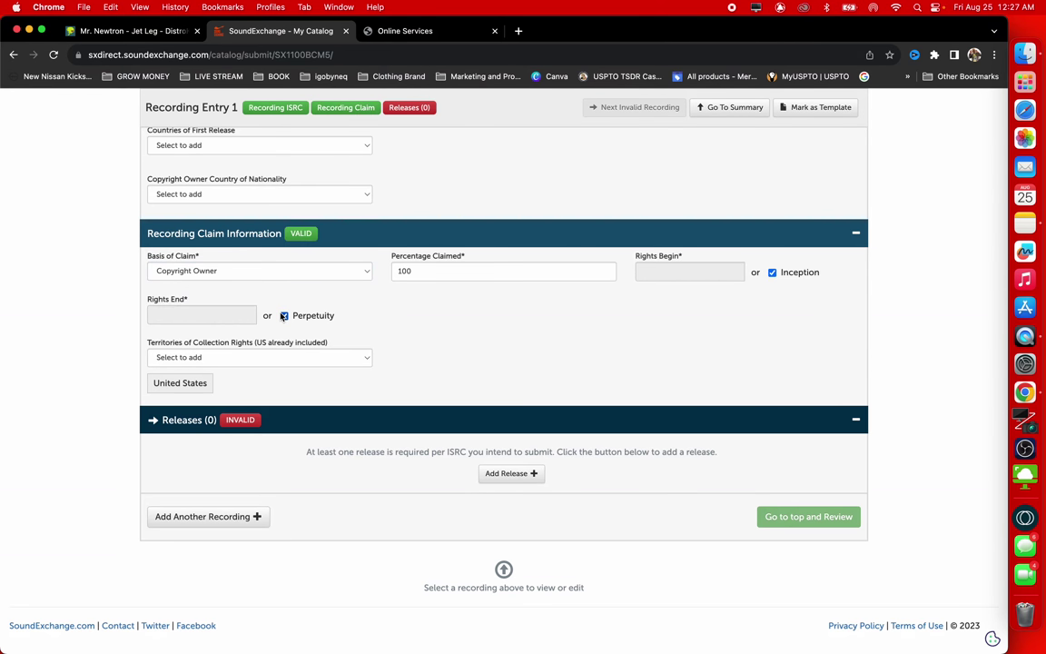
left_click(290, 360)
left_click(258, 369)
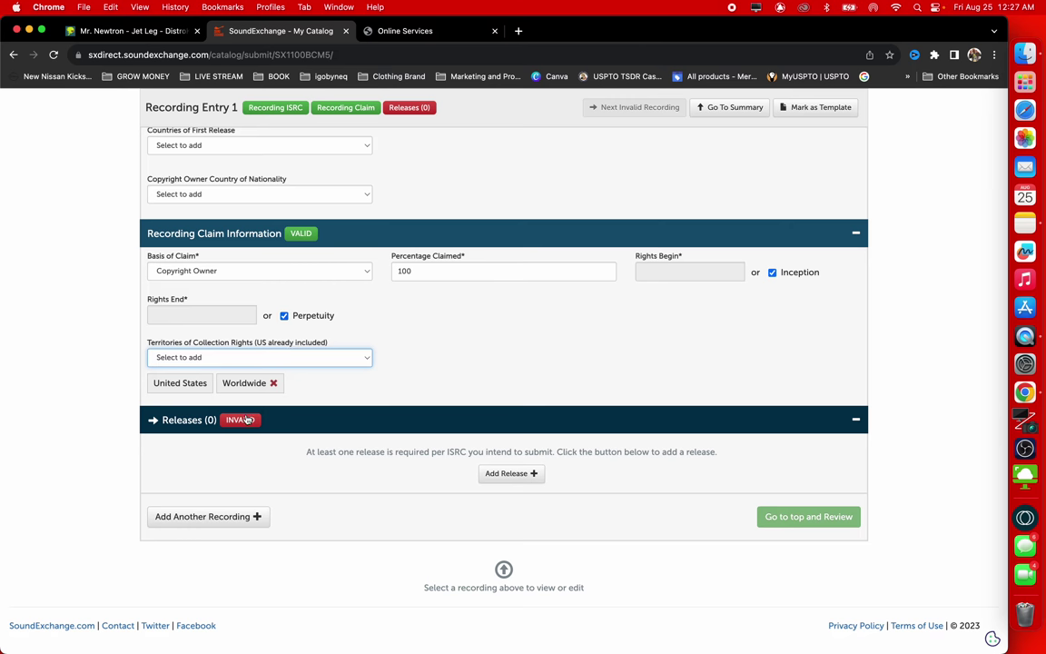
Add Release 1 with artist 'Mr. Newtron' and album title 'Jet Leg'
left_click(517, 474)
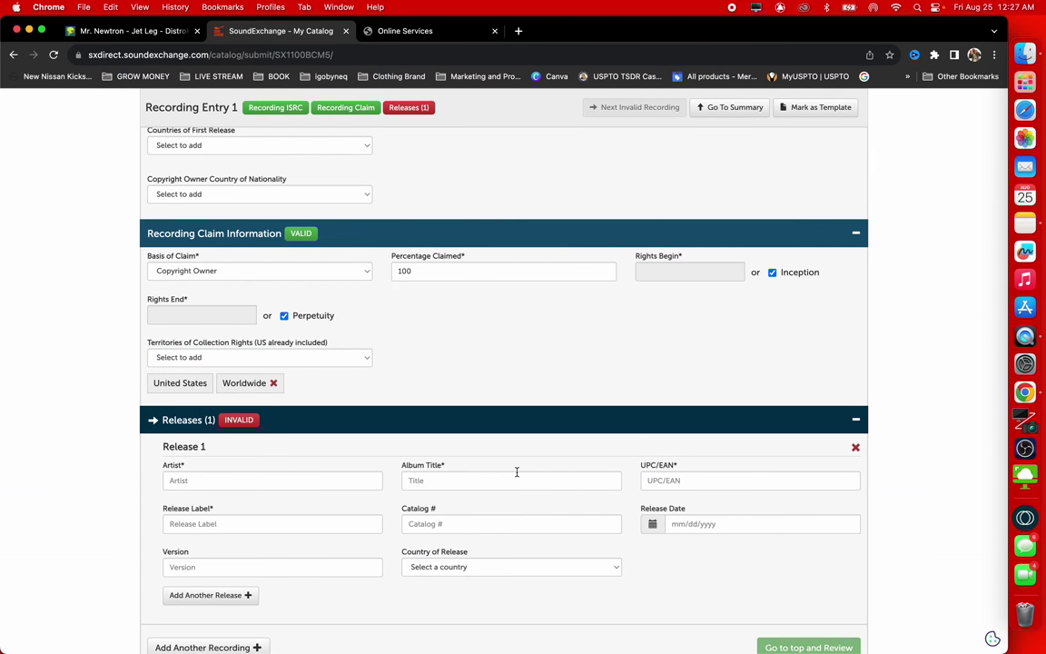
scroll(354, 473, "down", 2)
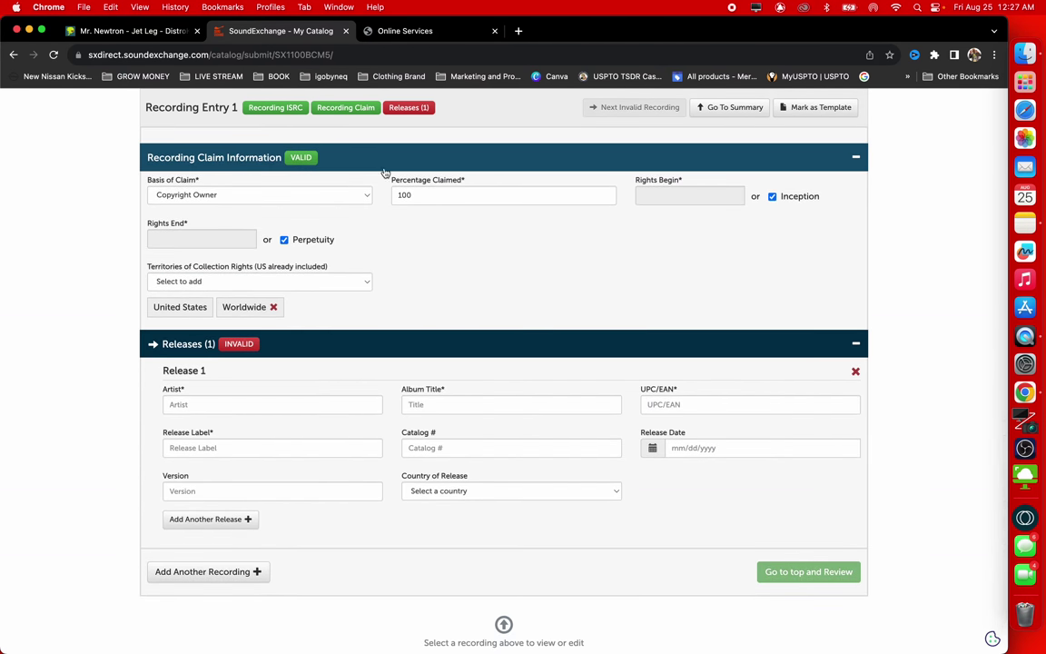
left_click(227, 406)
type("Mr. Newtron")
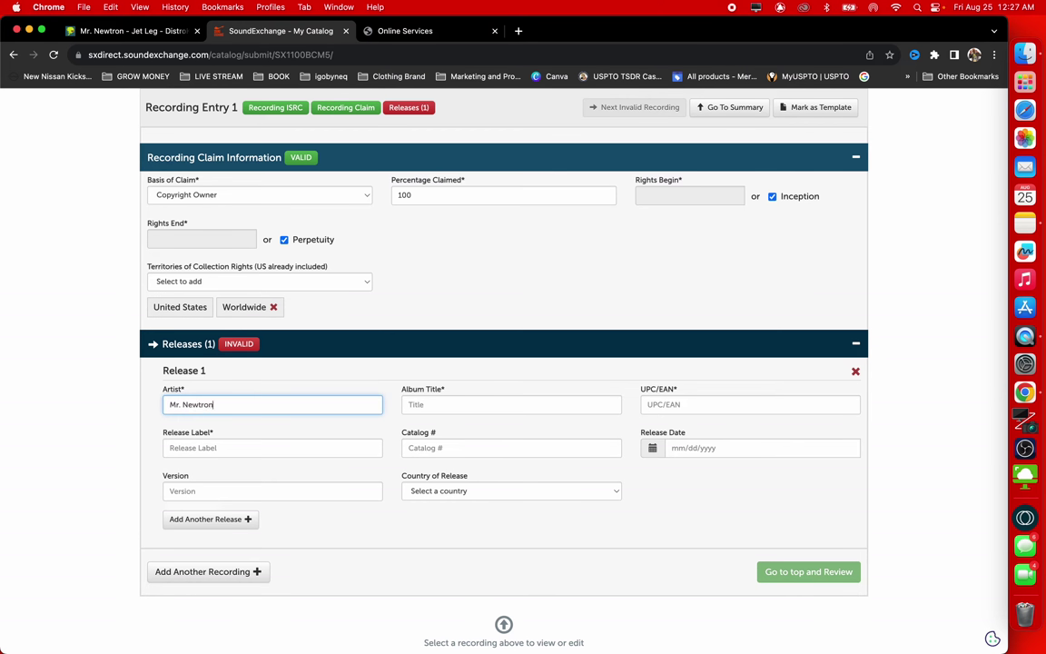
key("BackSpace")
type("n")
key("Tab")
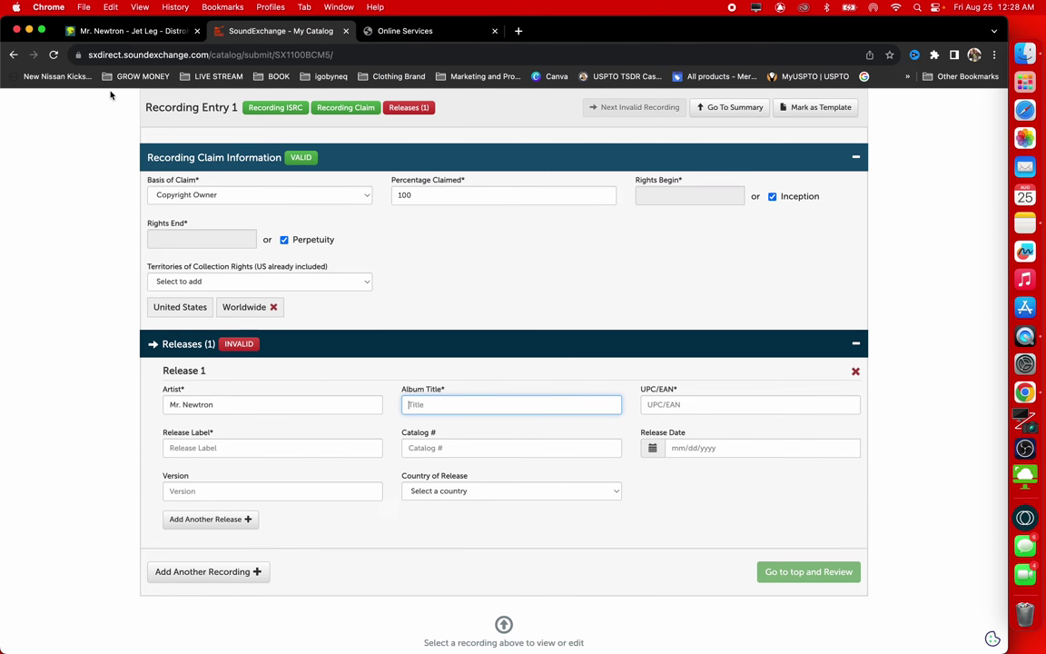
type("Jet Leg")
left_click(182, 41)
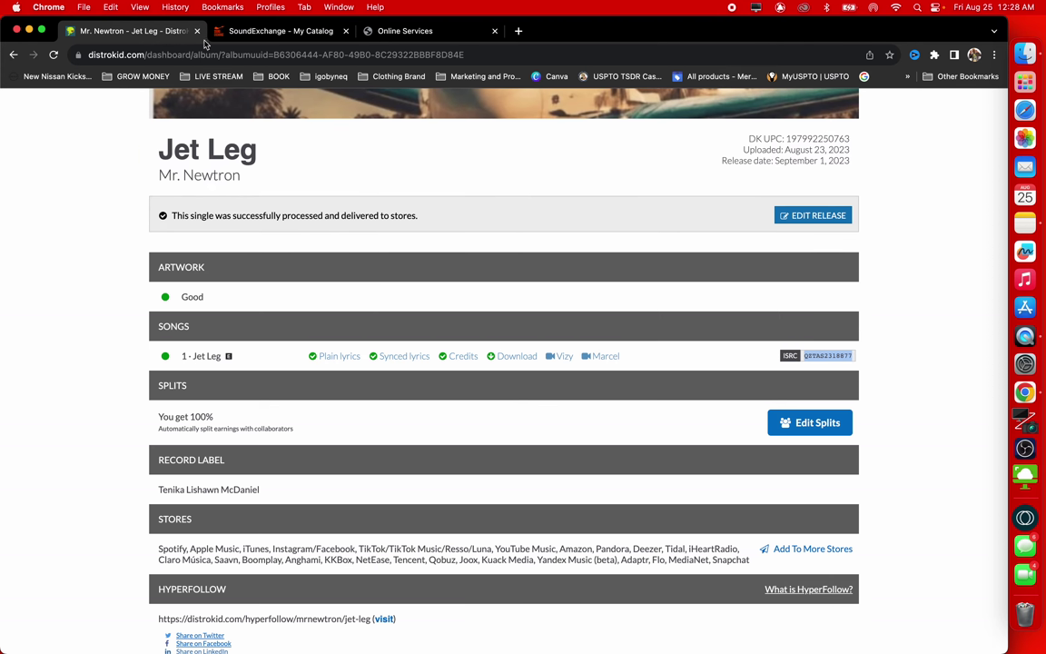
left_click_drag(779, 135, 848, 134)
key("super+c")
left_click(771, 128)
left_click(793, 137)
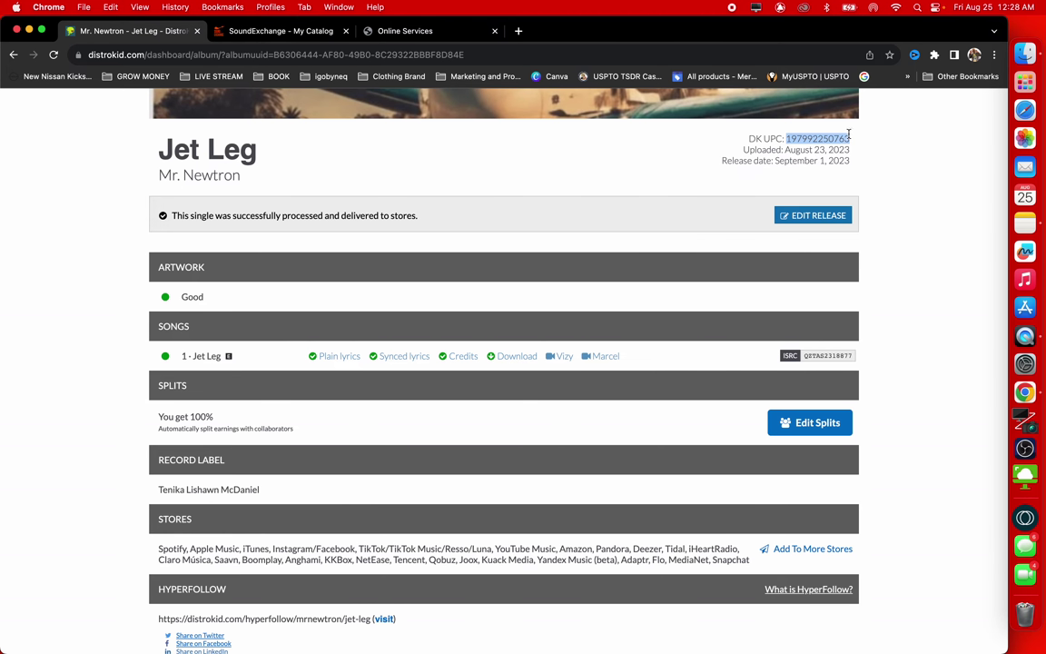
left_click(385, 33)
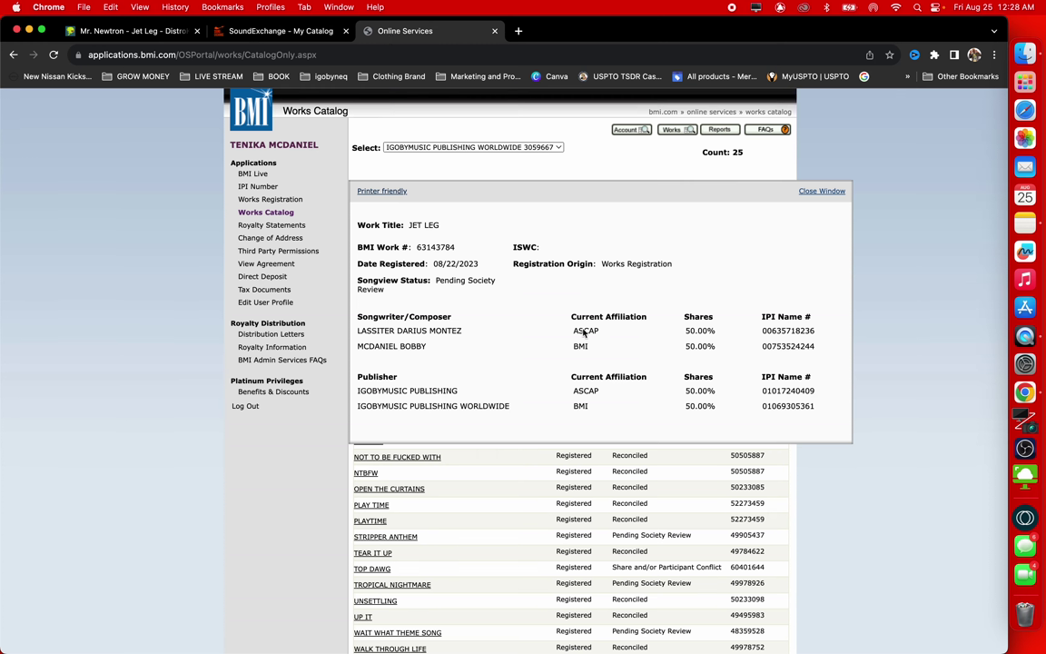
left_click(233, 30)
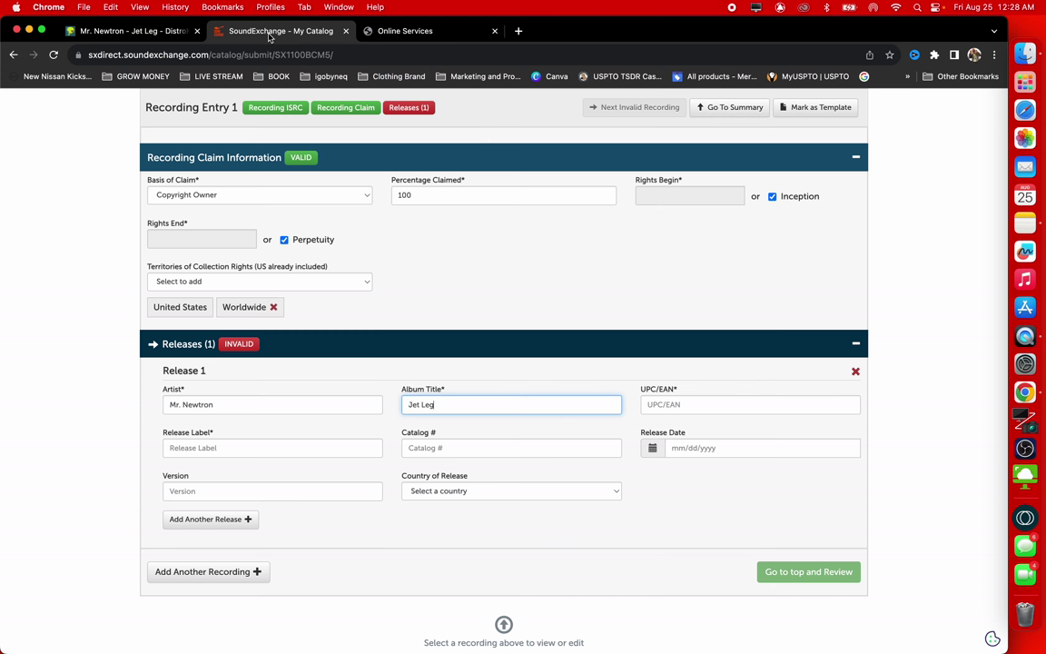
left_click(723, 408)
key("super+v")
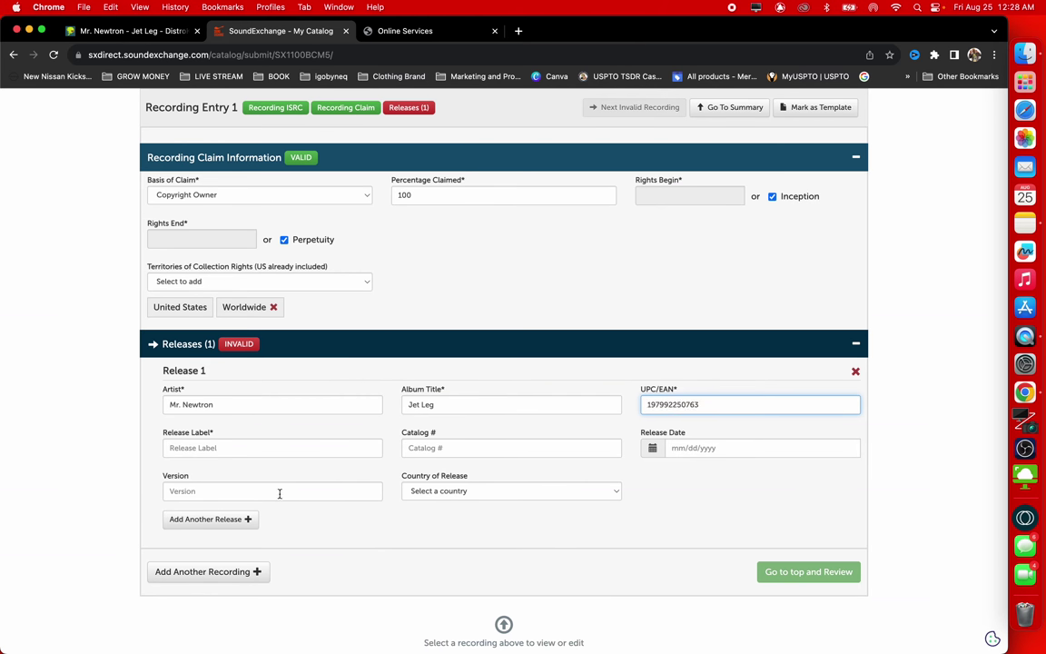
left_click(313, 498)
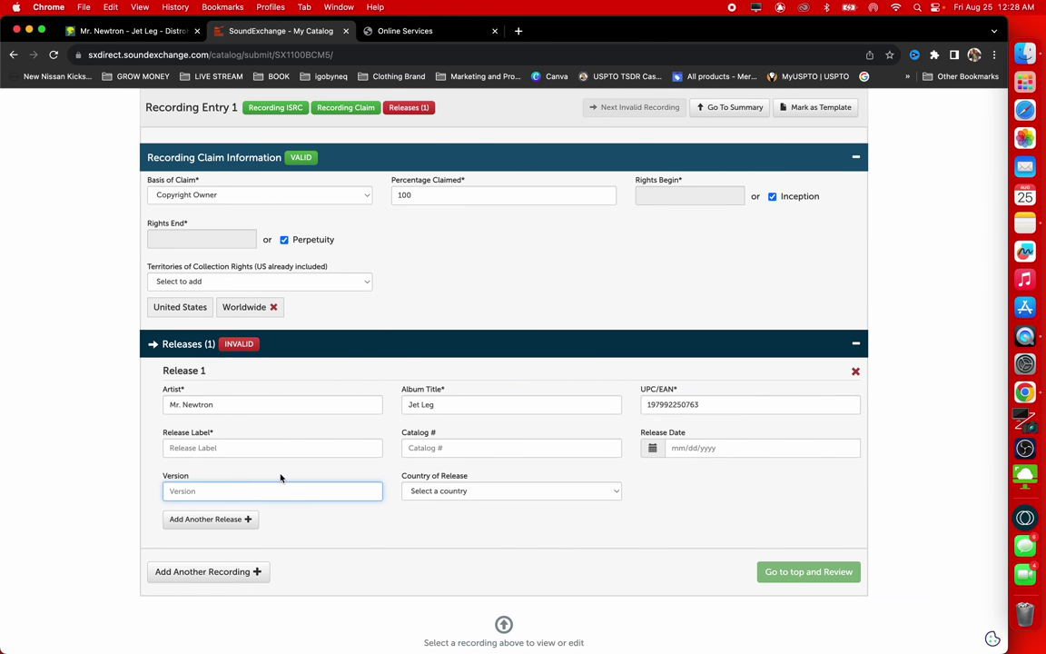
Enter the label owner's name from DistroKid as the Release Label
left_click(243, 448)
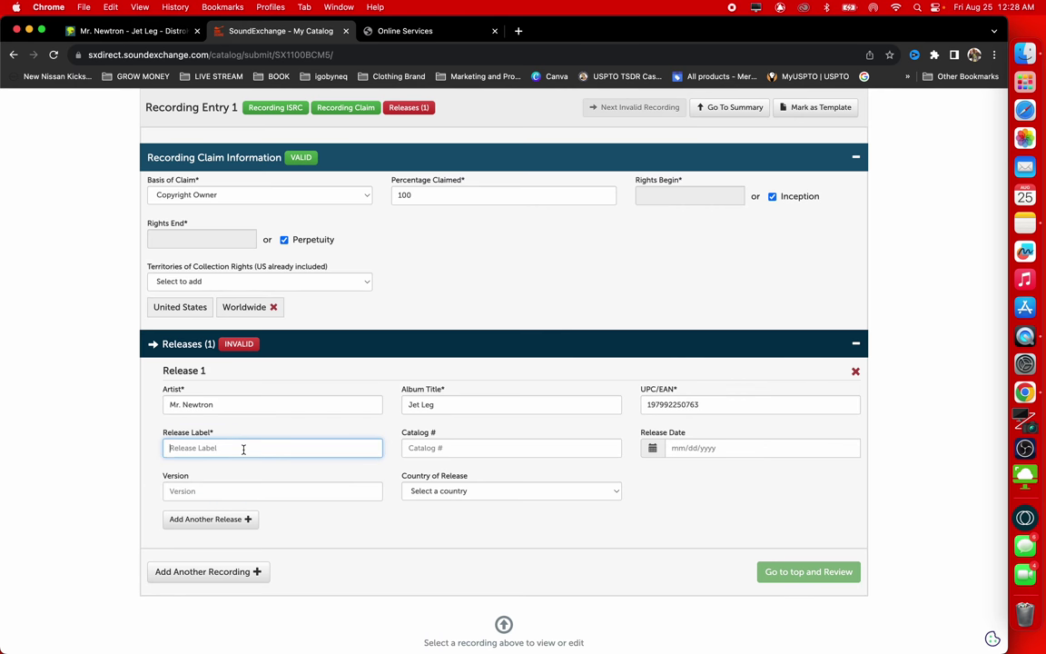
left_click(113, 31)
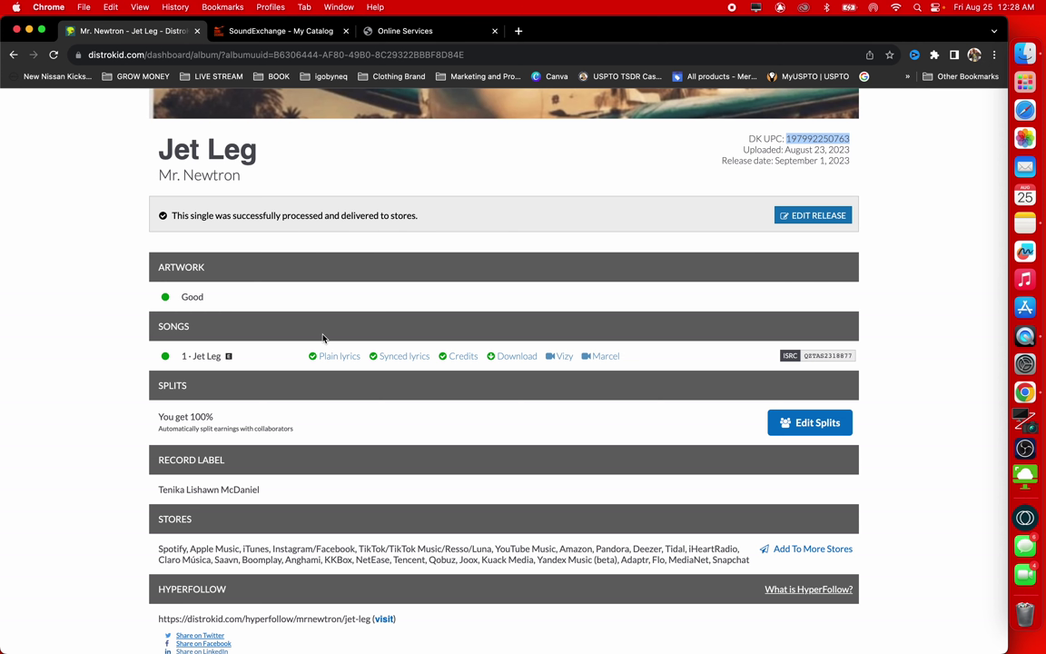
left_click(287, 33)
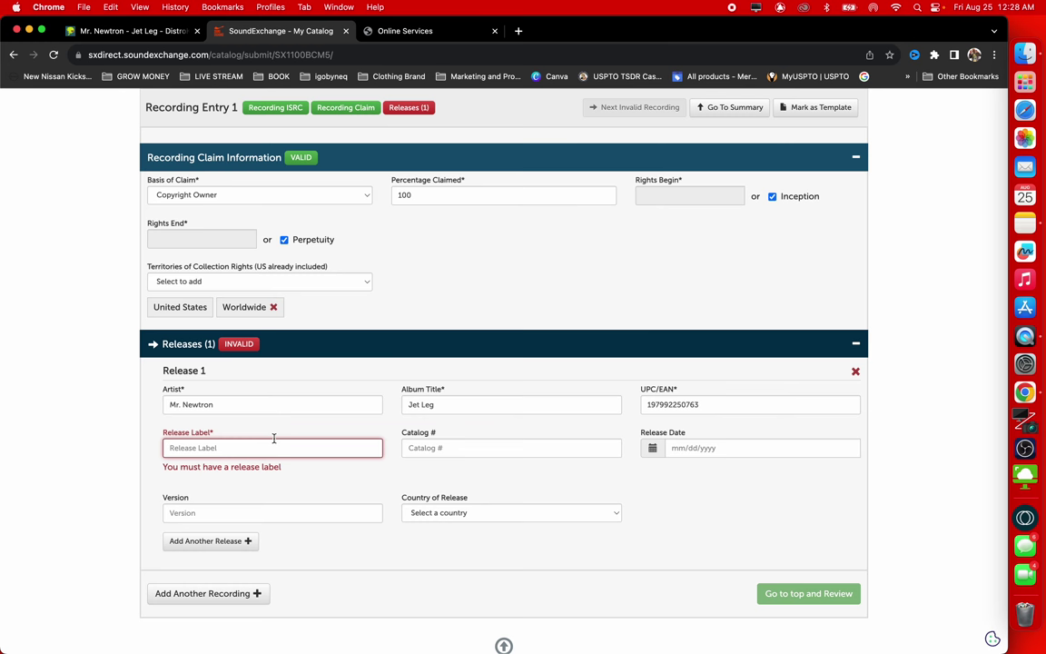
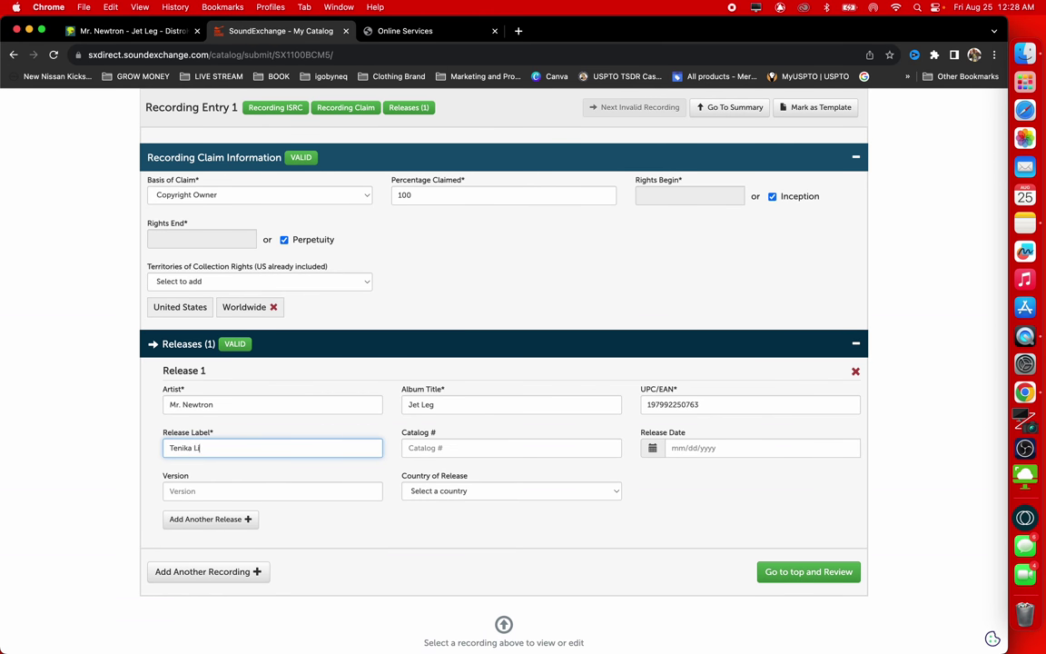
left_click(700, 447)
left_click(682, 522)
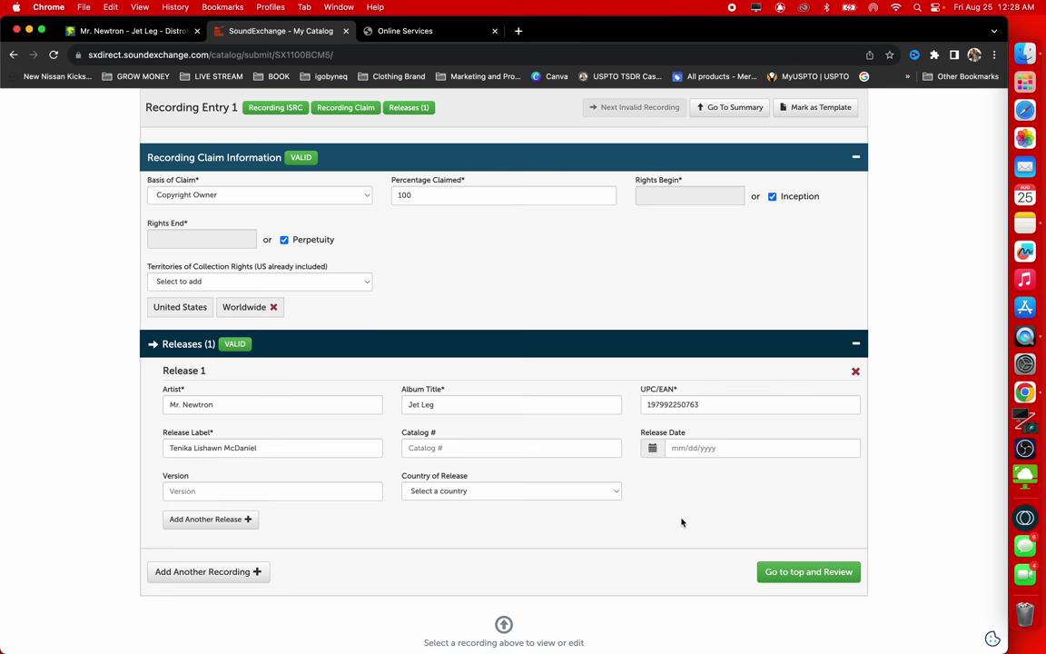
scroll(665, 368, "up", 3)
scroll(665, 369, "down", 4)
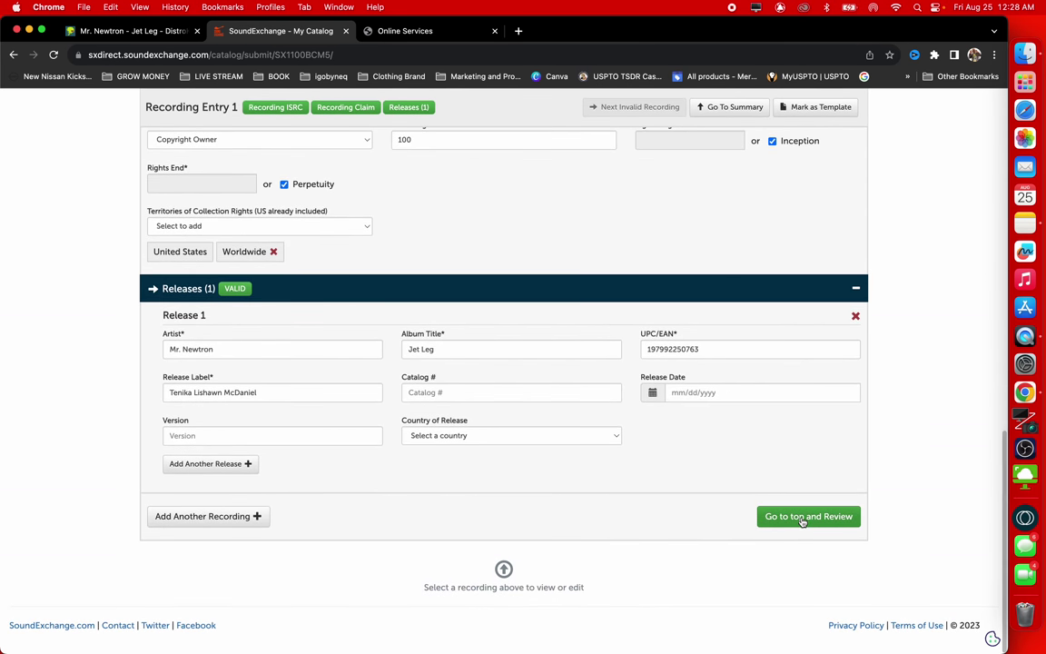
Review the recordings summary and submit the Jet Leg recording
left_click(801, 516)
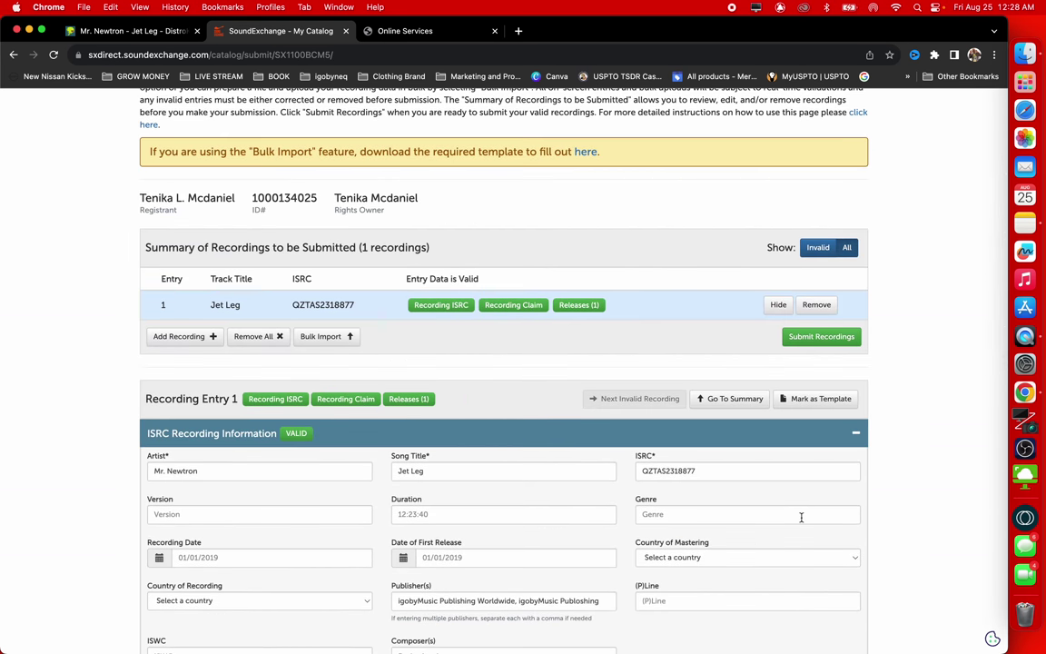
left_click(814, 338)
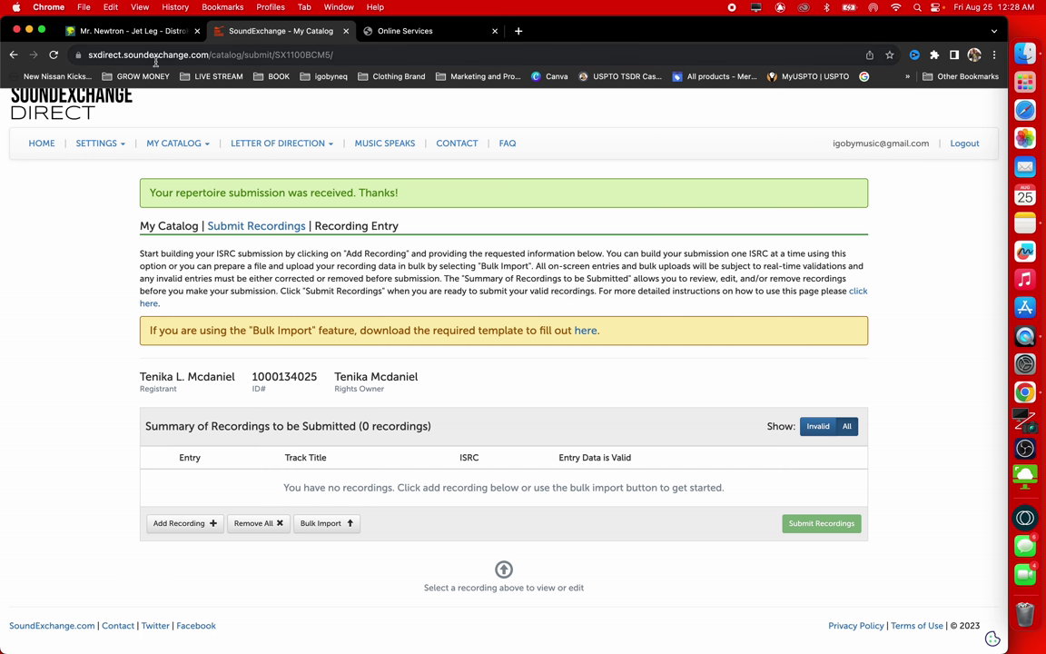
left_click(175, 144)
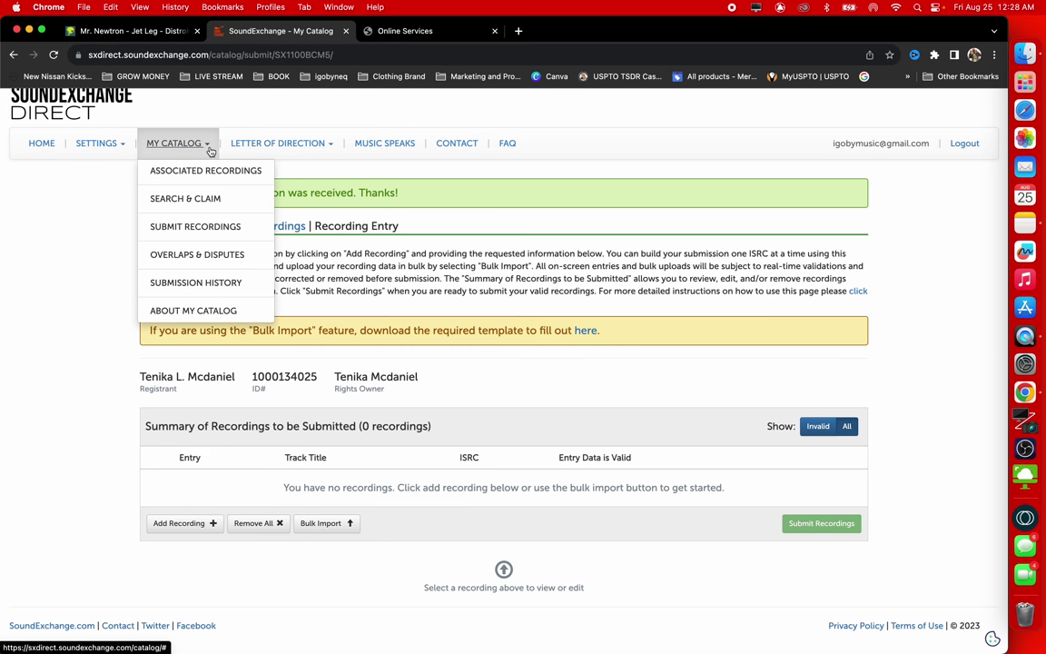
Go to SEARCH & CLAIM under the MY CATALOG menu
left_click(209, 200)
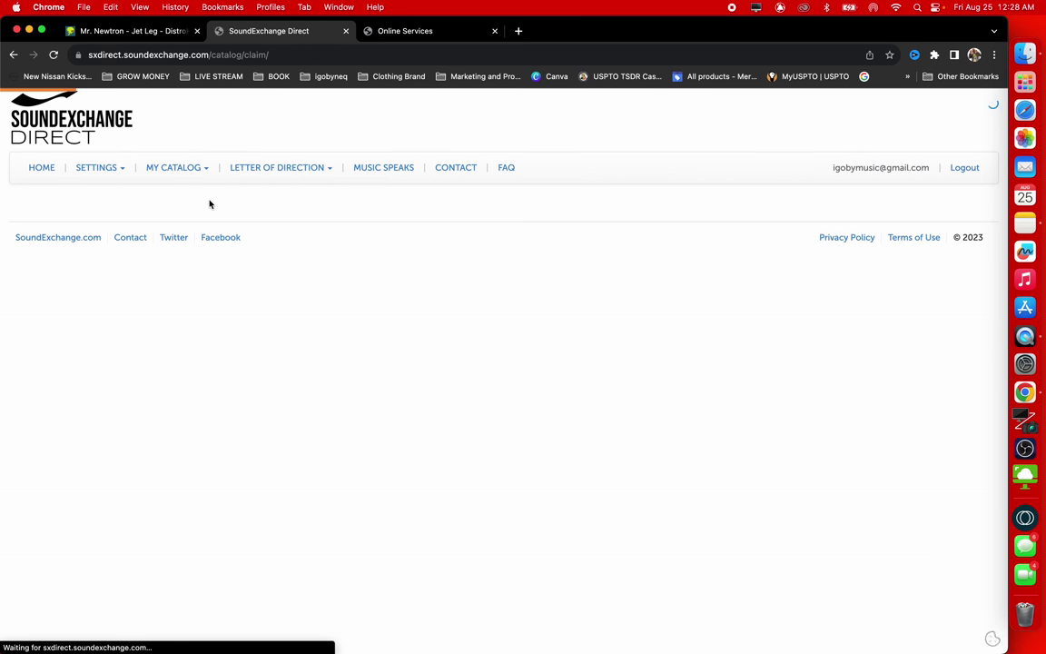